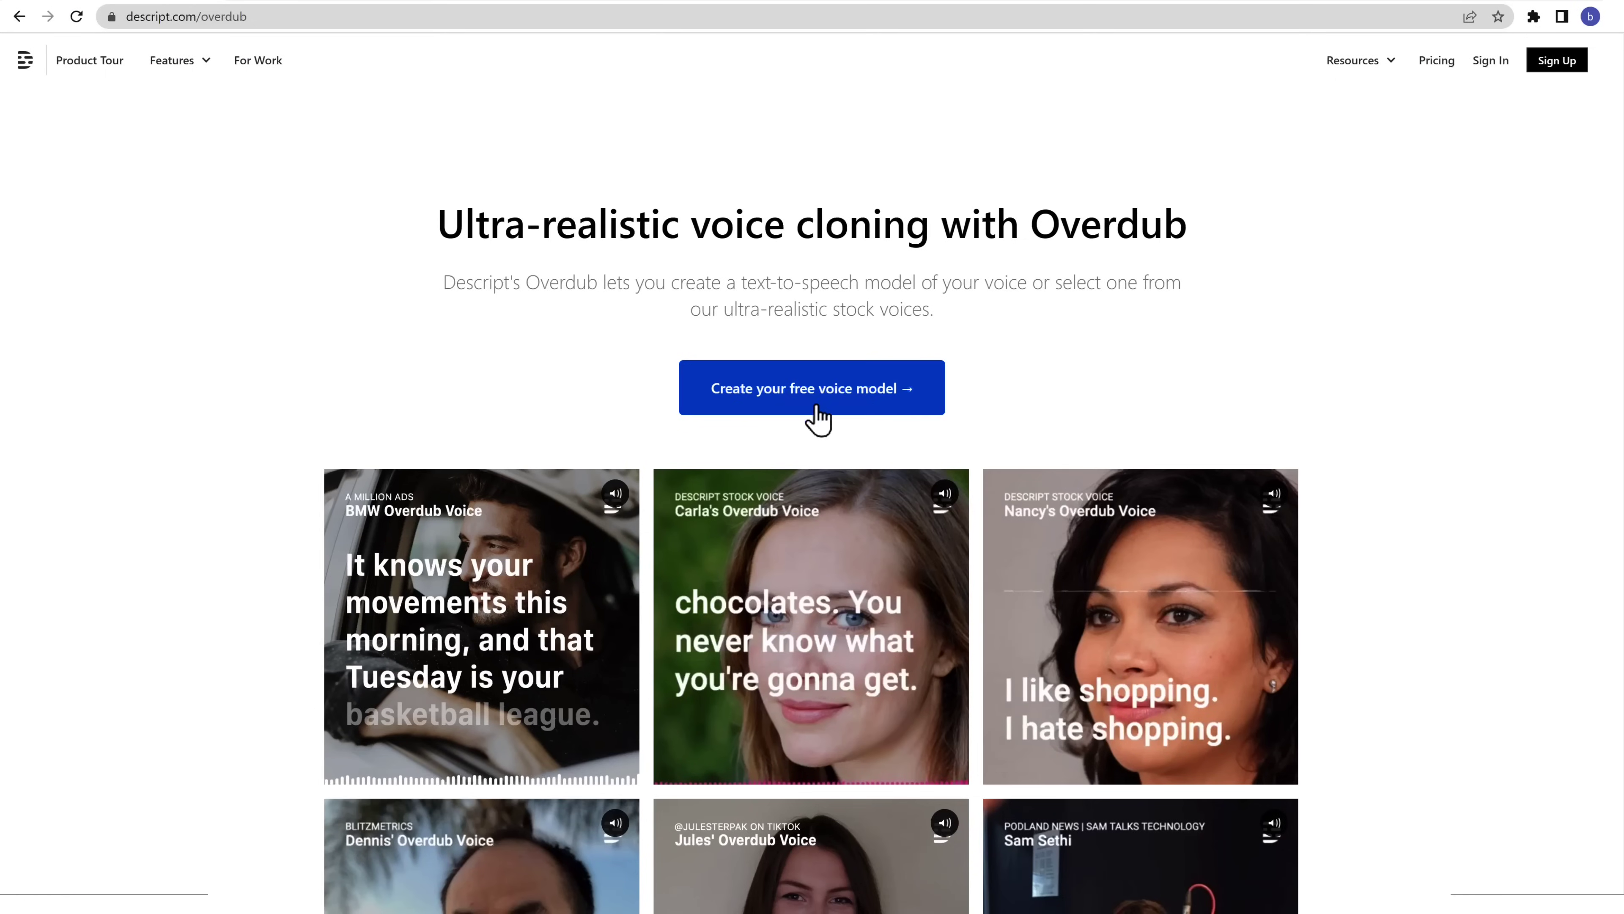
- Start a free Descript voice model and download the Descript desktop app
click(816, 407)
click(811, 688)
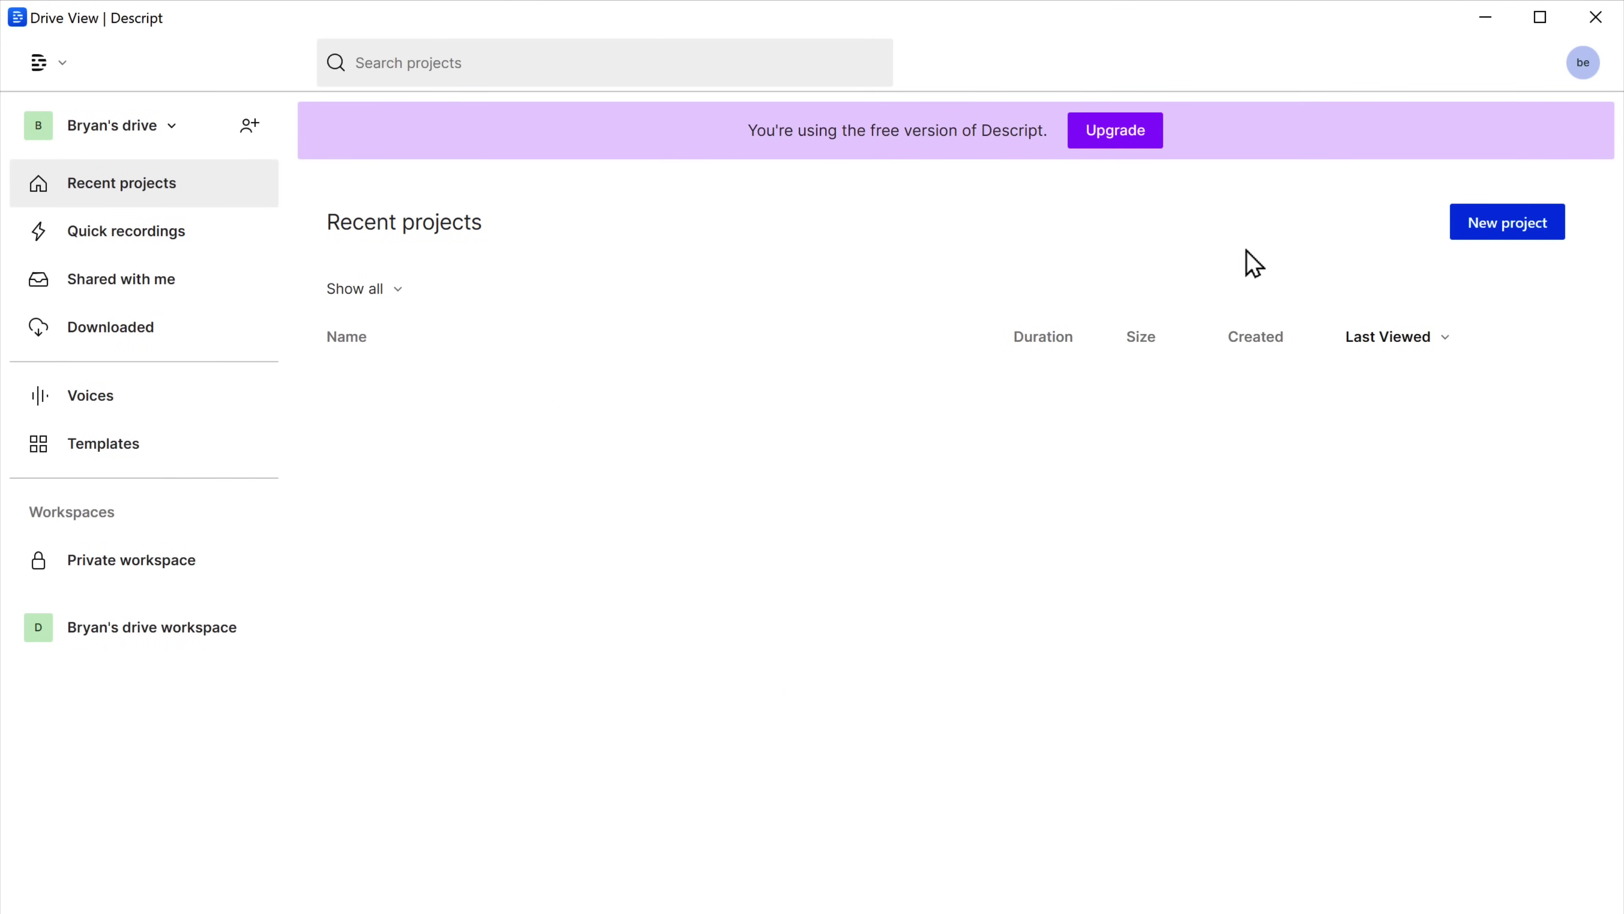
- Create a new project with a script introducing cool books, spoken by stock voice Don
click(1510, 224)
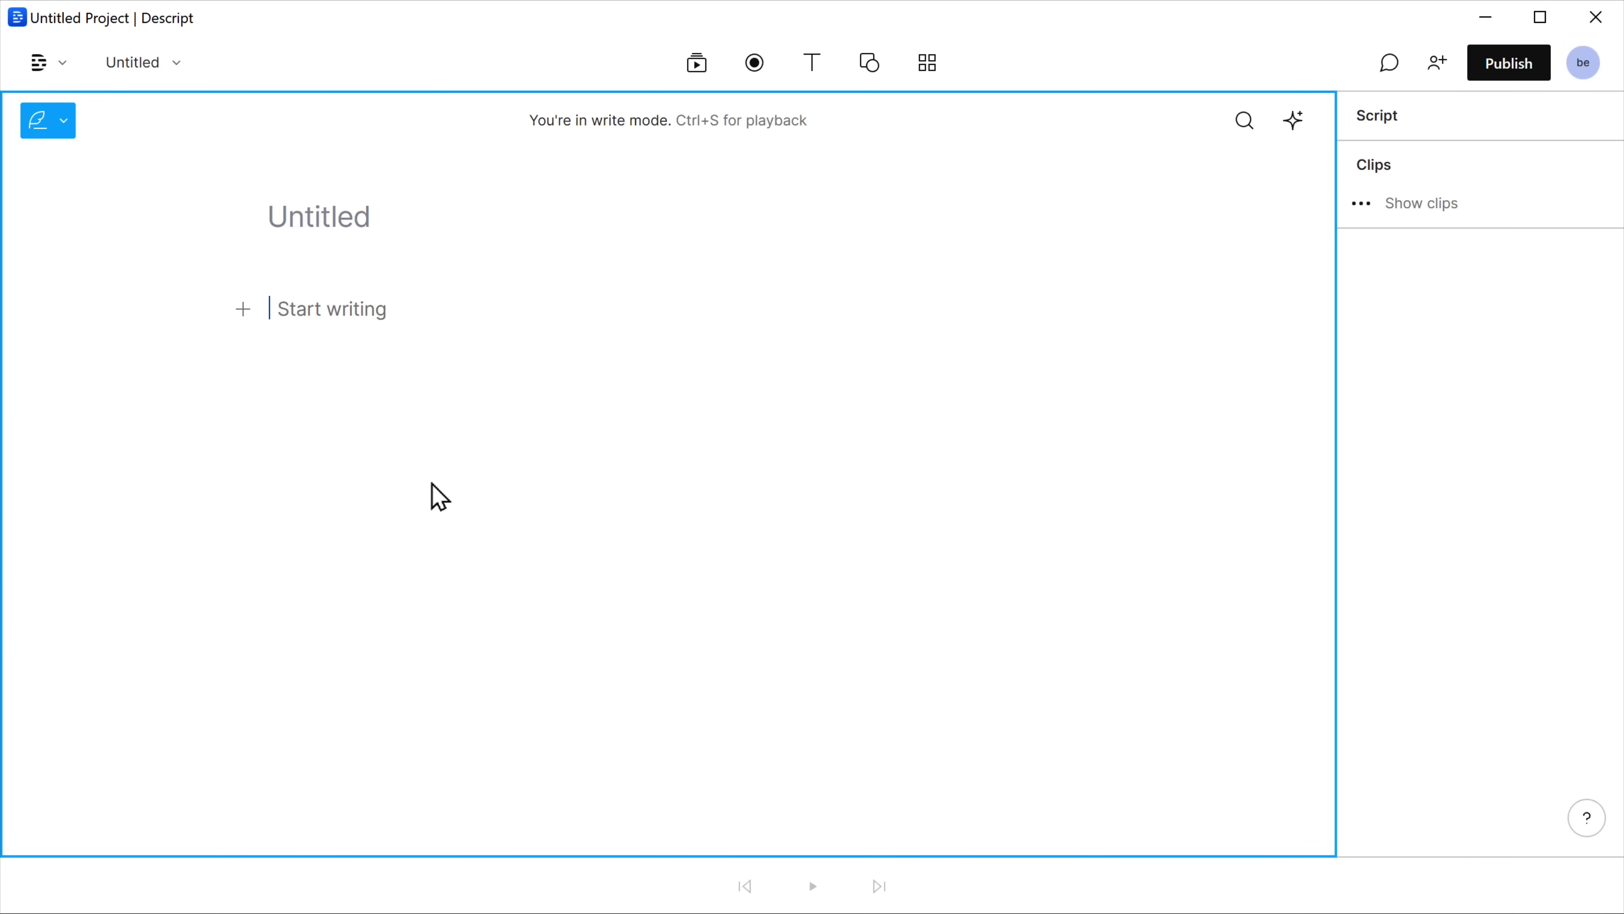
text(Hi Guys. I'm Bryan and right no)
text(w we are going to look at some of the coolest books that you should be reading this year. Doesn't matter if you are a fiction reader or if  you prefer non fiction books; I have a dedicated list for both)
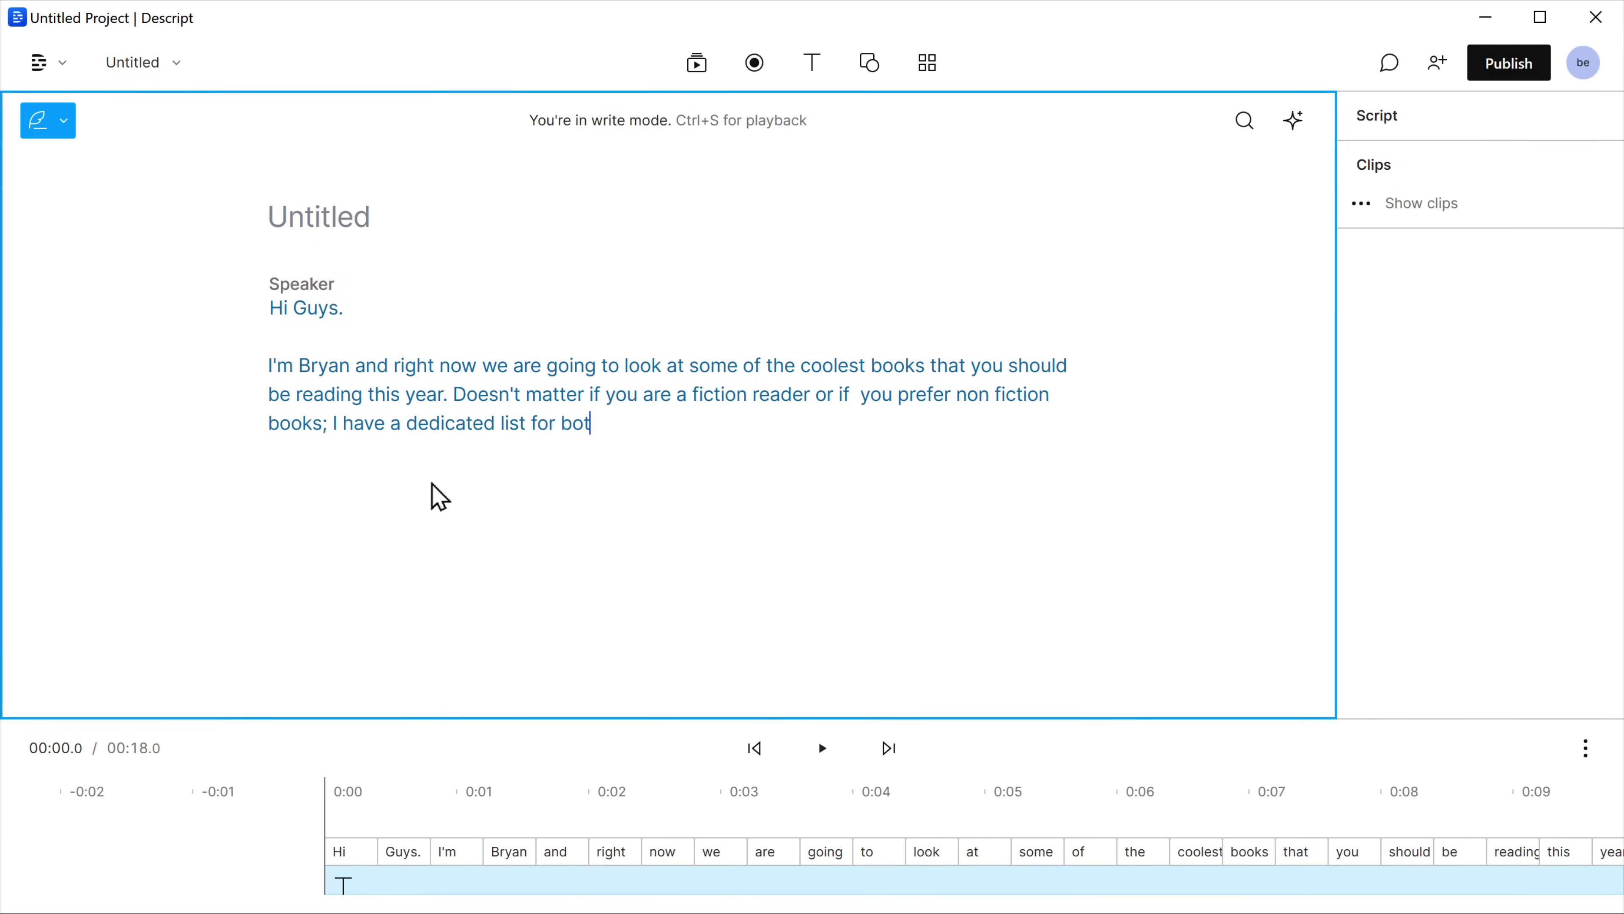
click(305, 289)
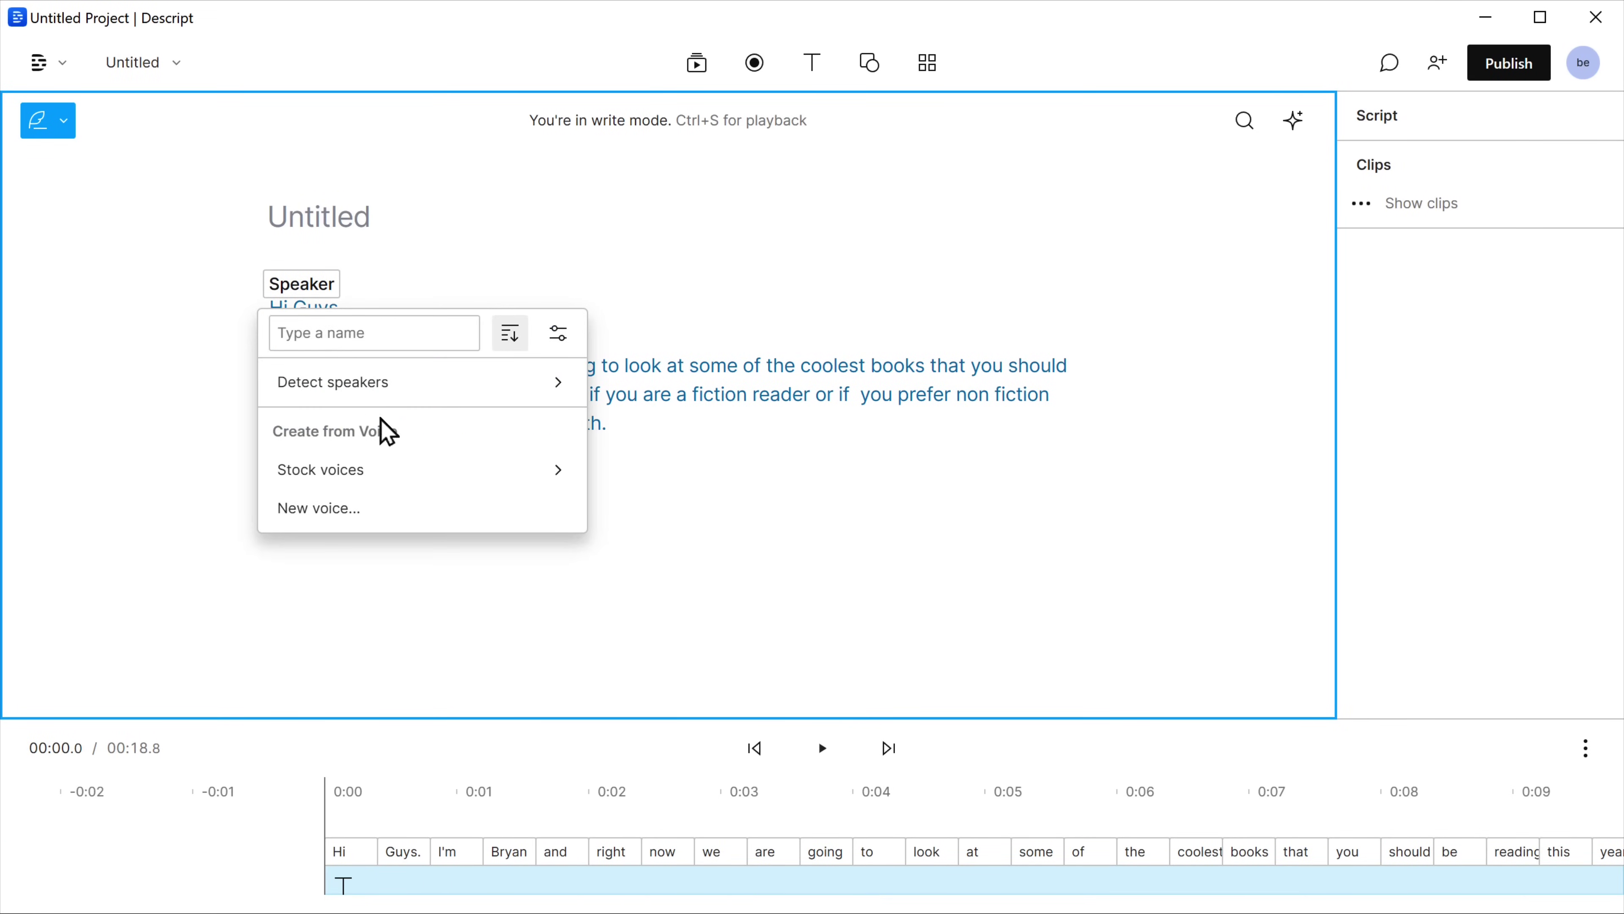
mouse_move(455, 486)
click(720, 528)
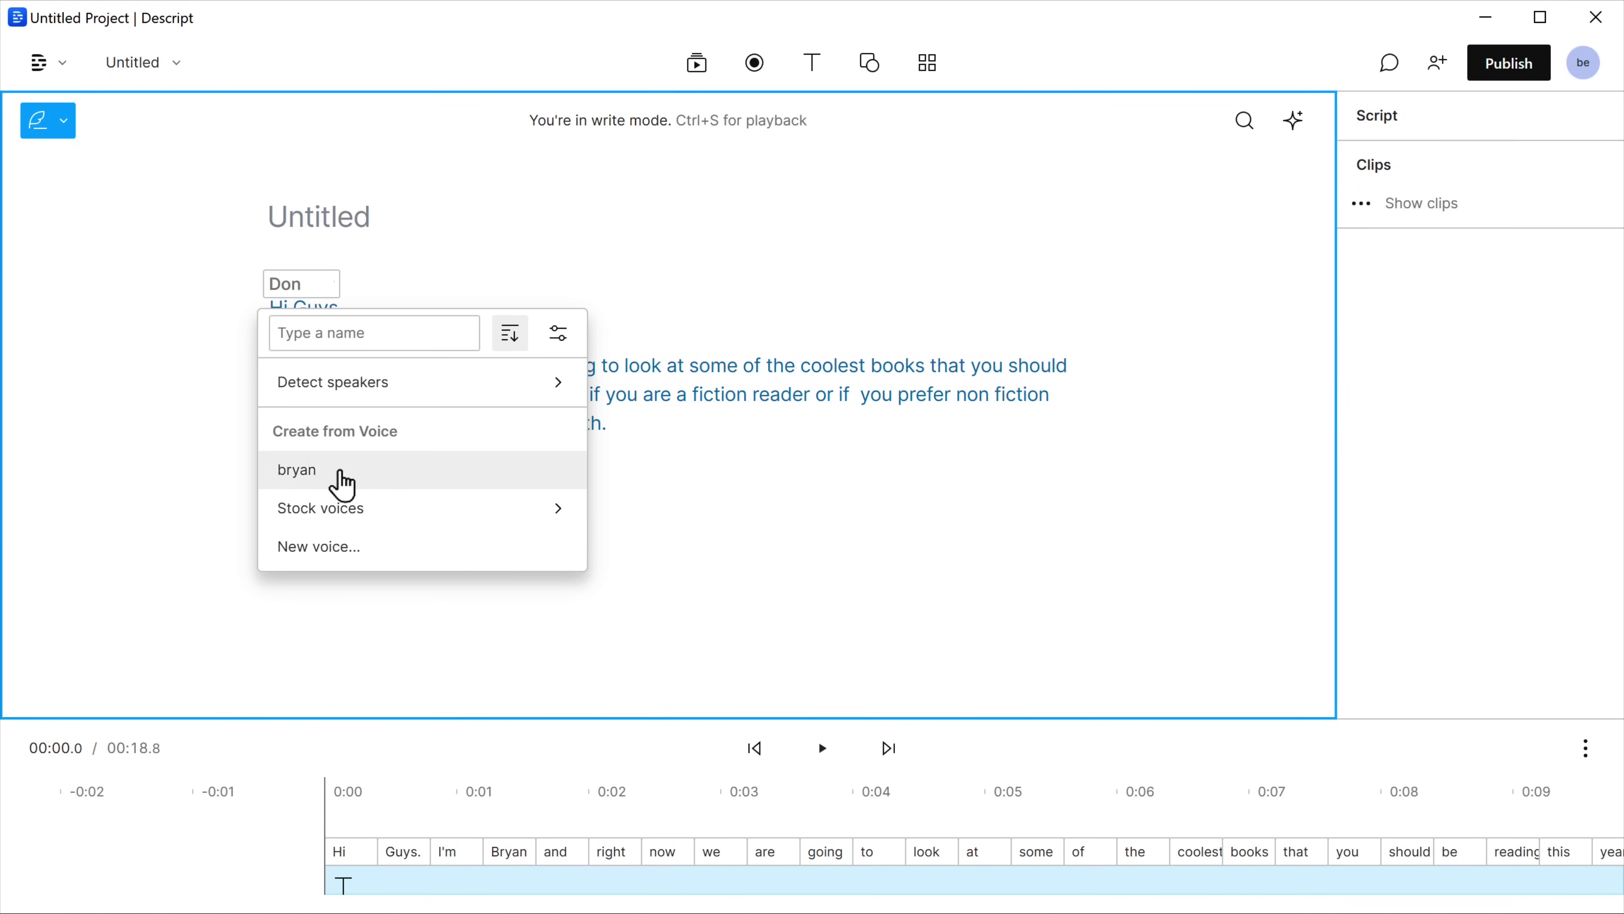
key(Escape)
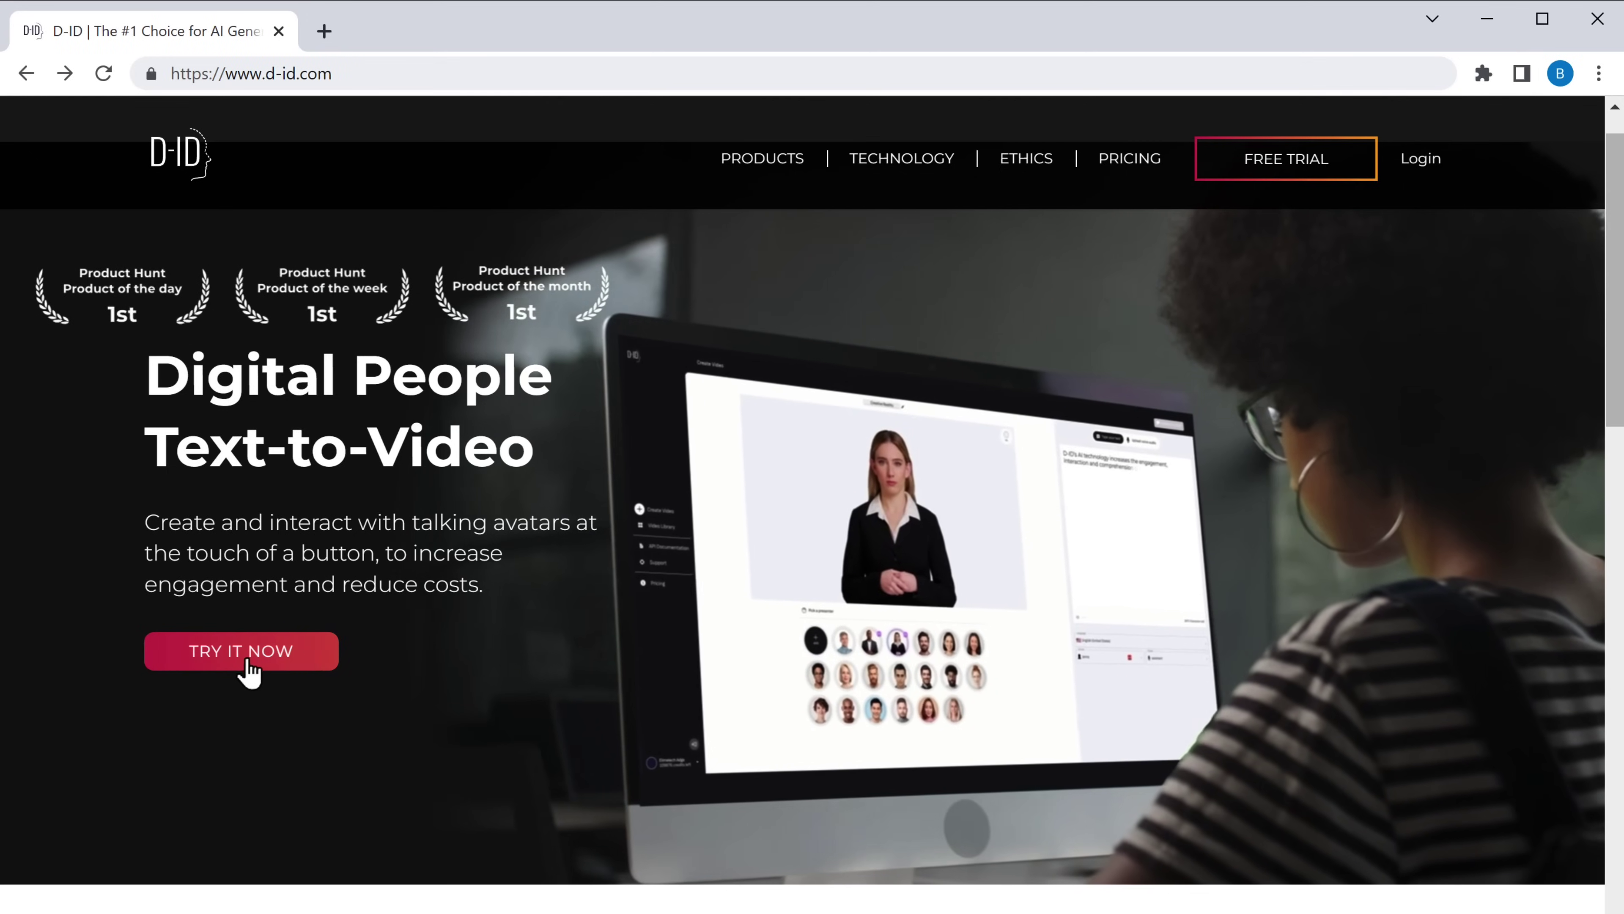
- Start a new D-ID video with the fourth presenter and a short host-introduction script
click(243, 659)
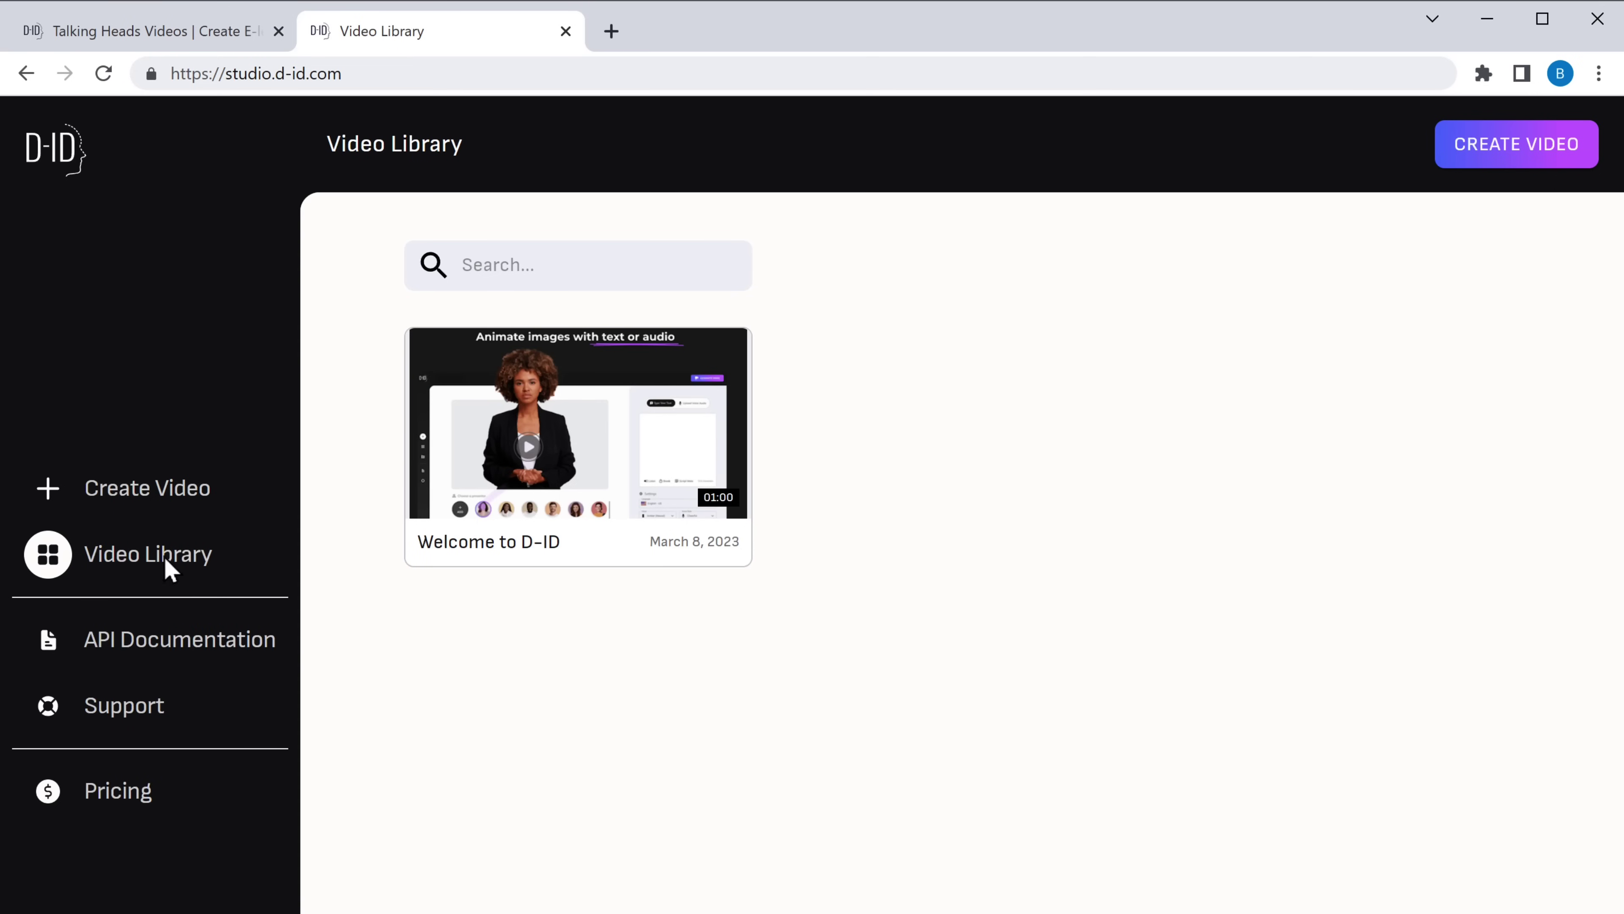
click(128, 502)
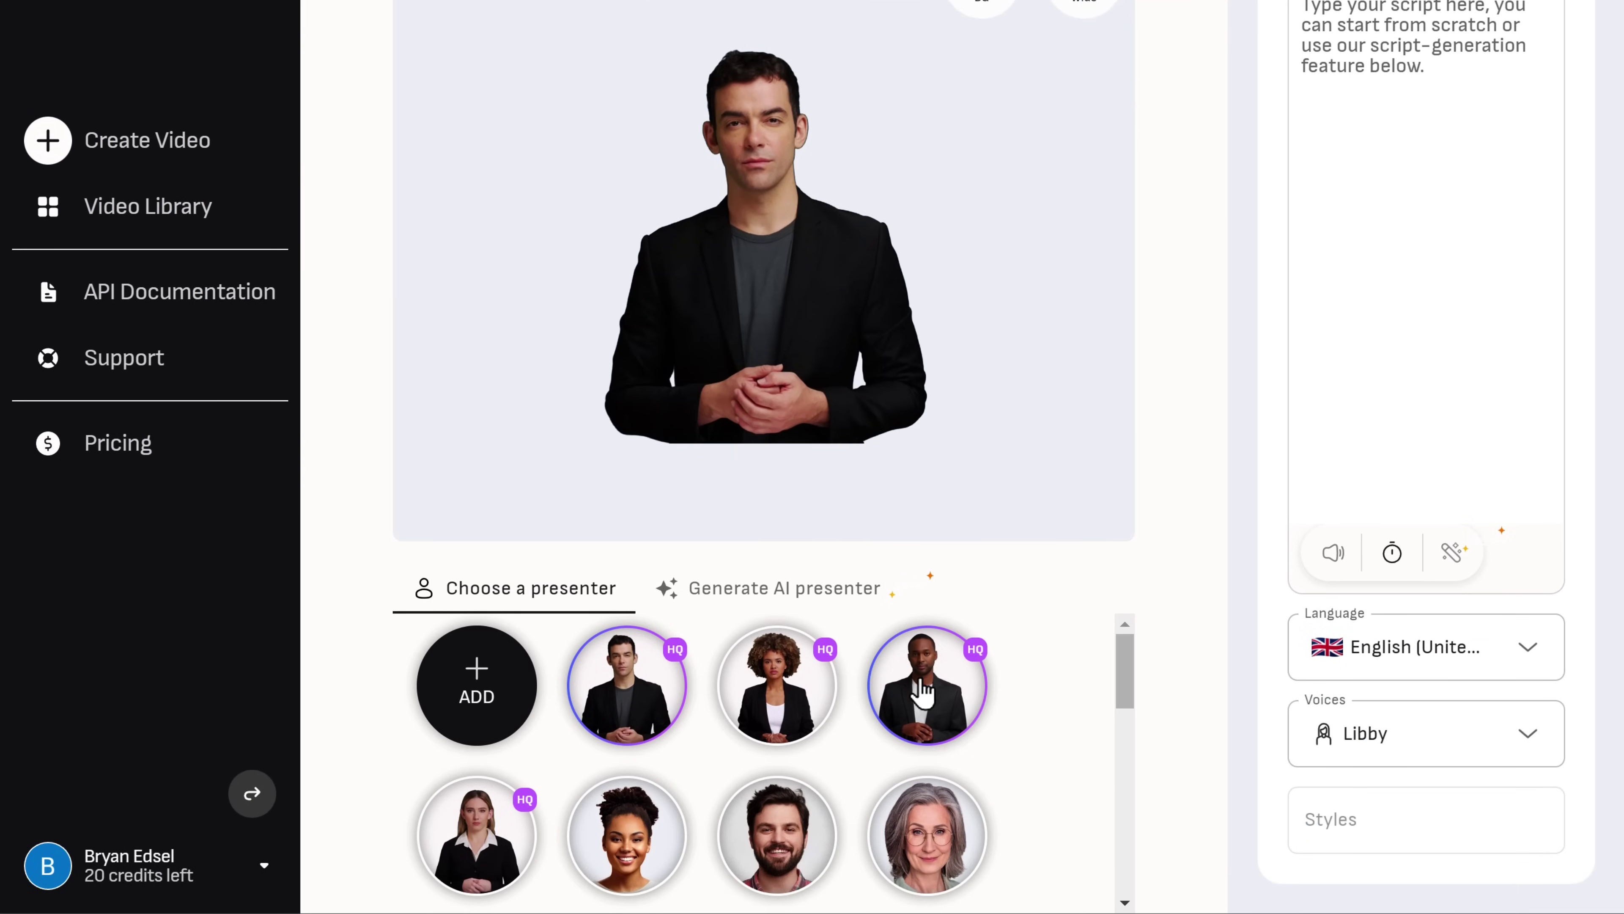
click(923, 691)
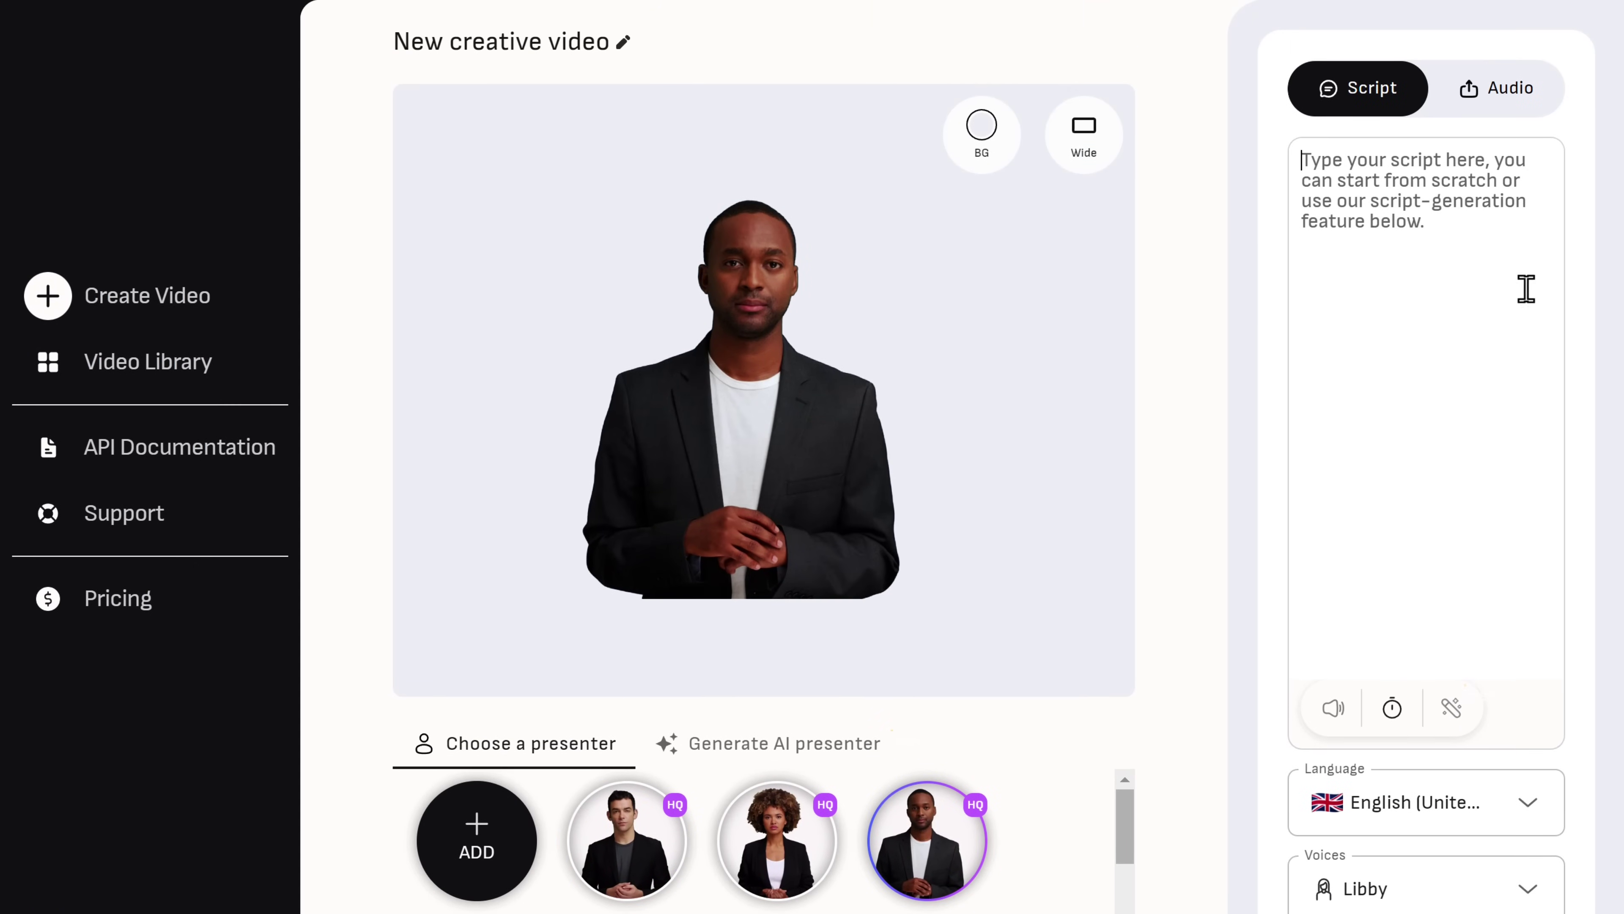
text(r host today)
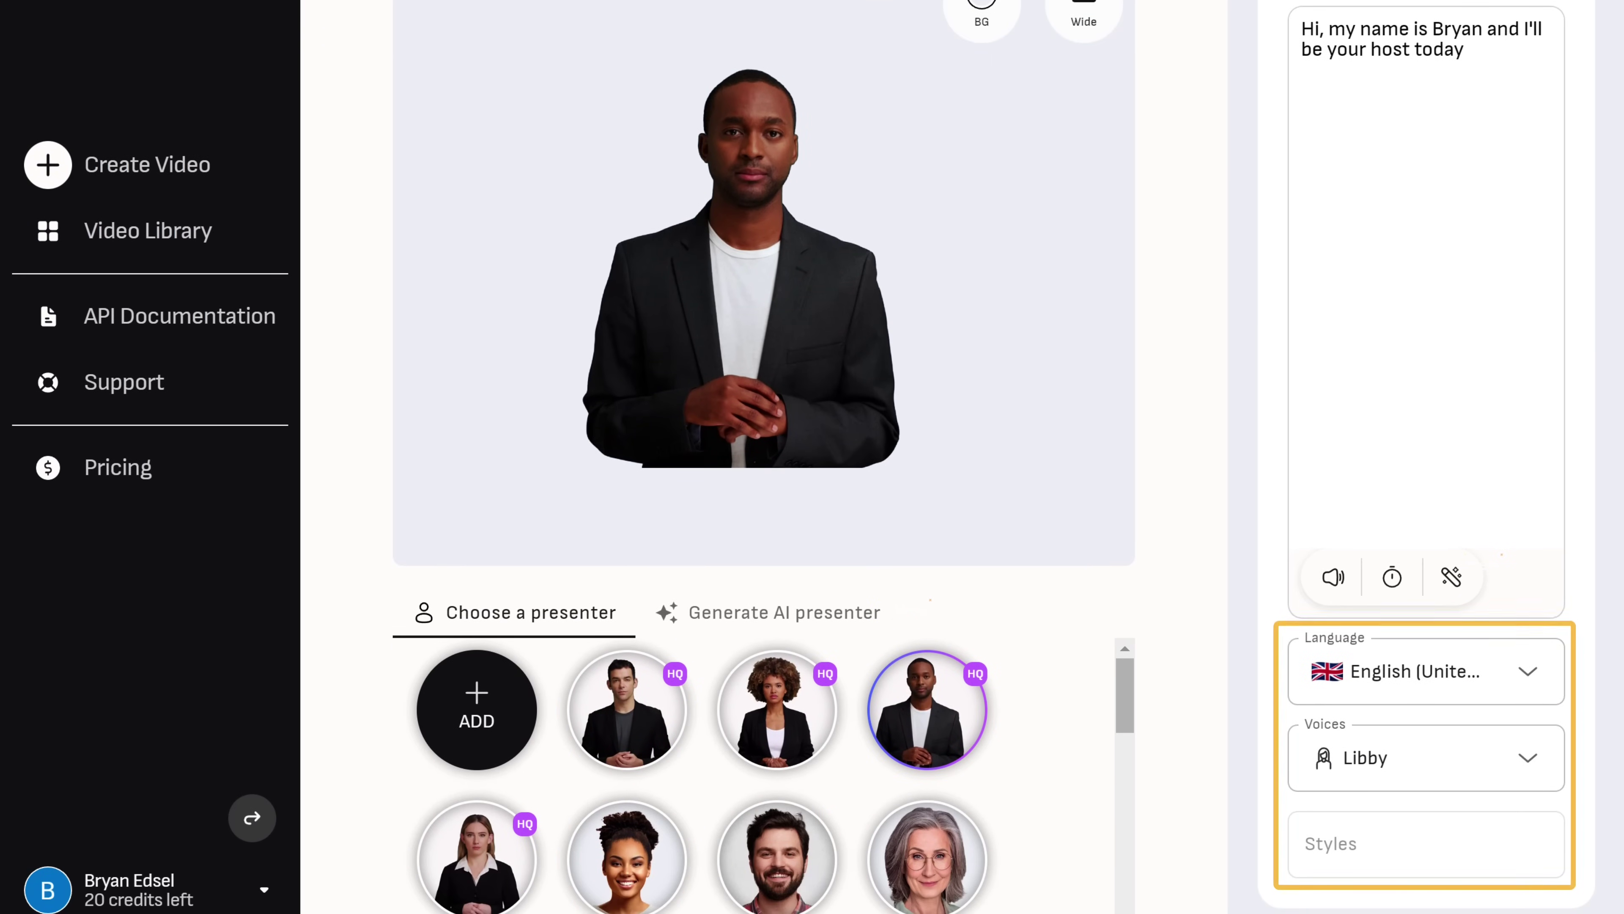
- Set the language to English (United States), voice Tony and a friendly speaking style
click(1527, 682)
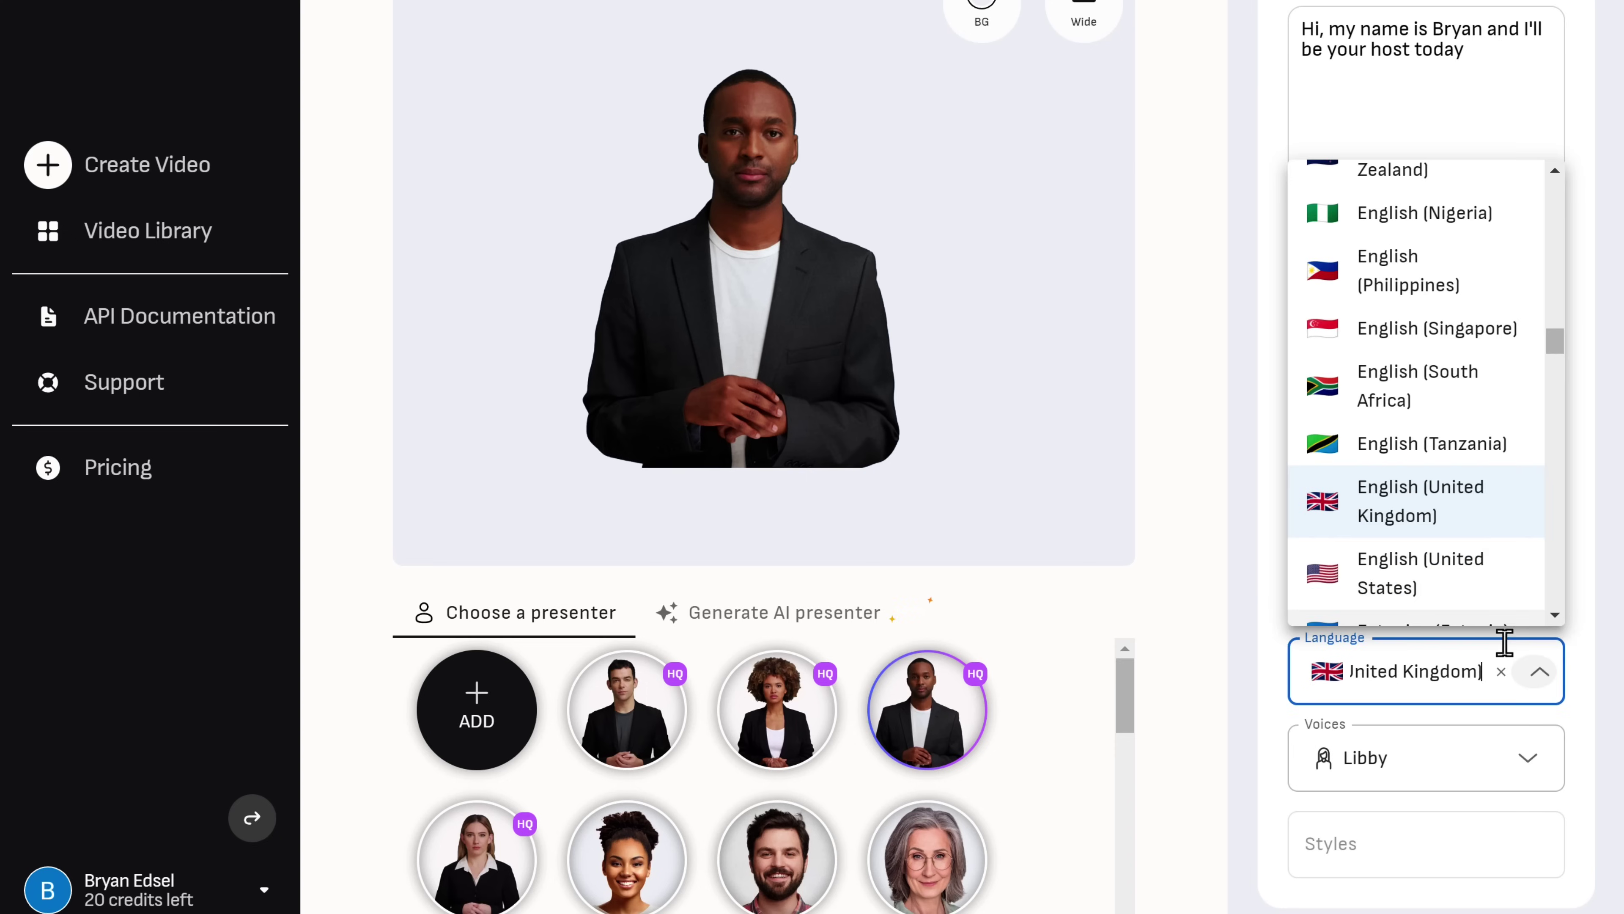
click(1443, 580)
click(1534, 765)
click(1380, 681)
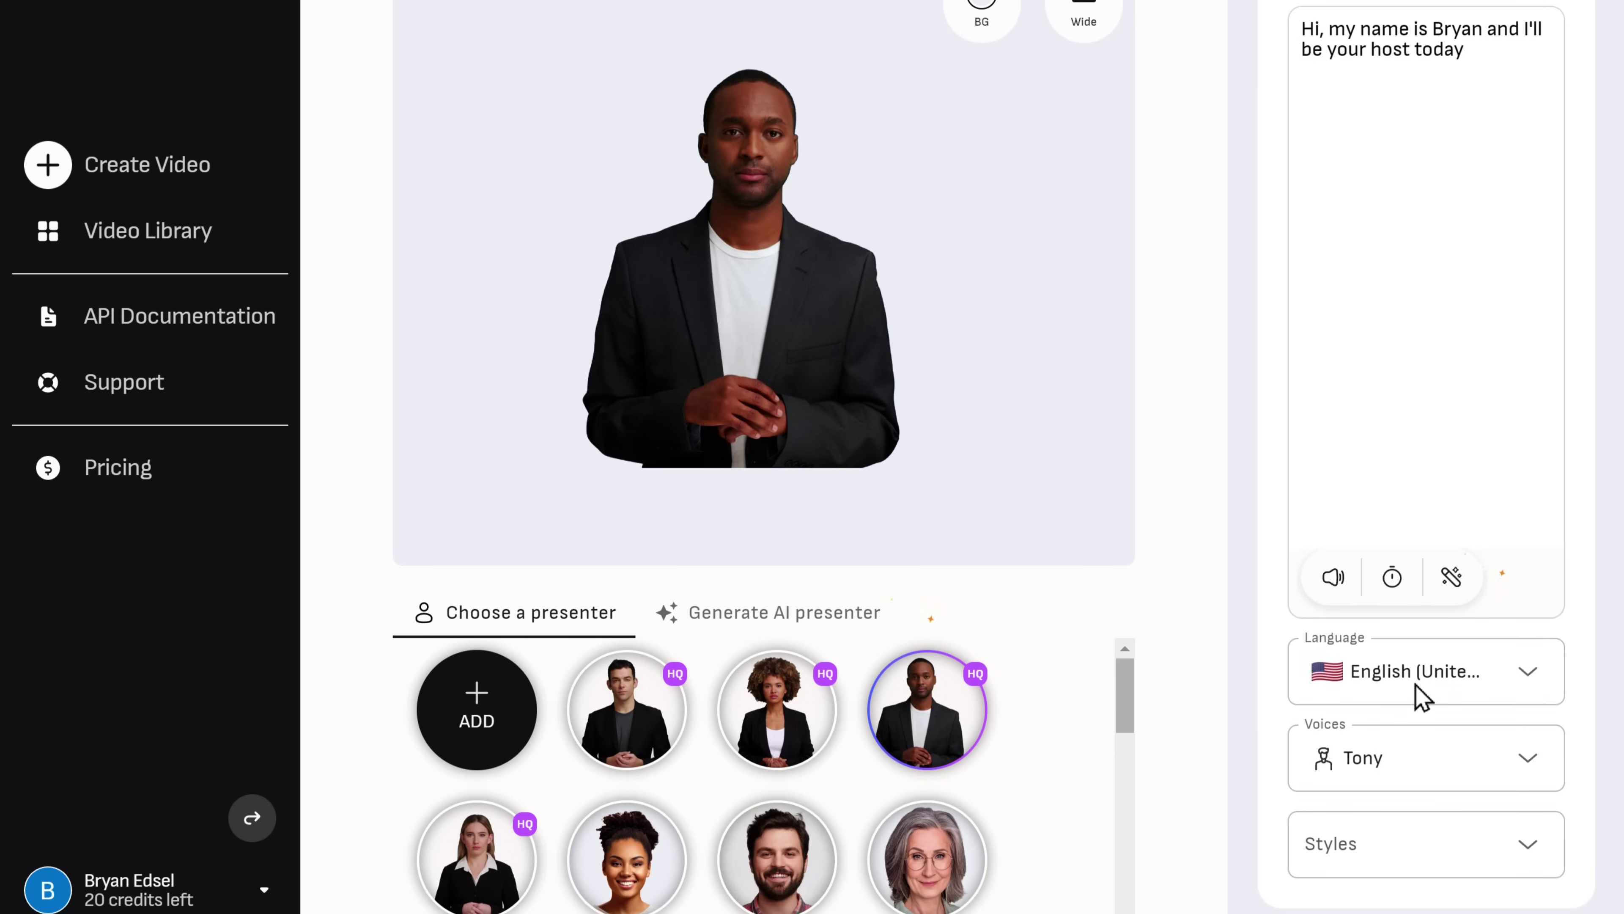
click(1532, 846)
click(1490, 515)
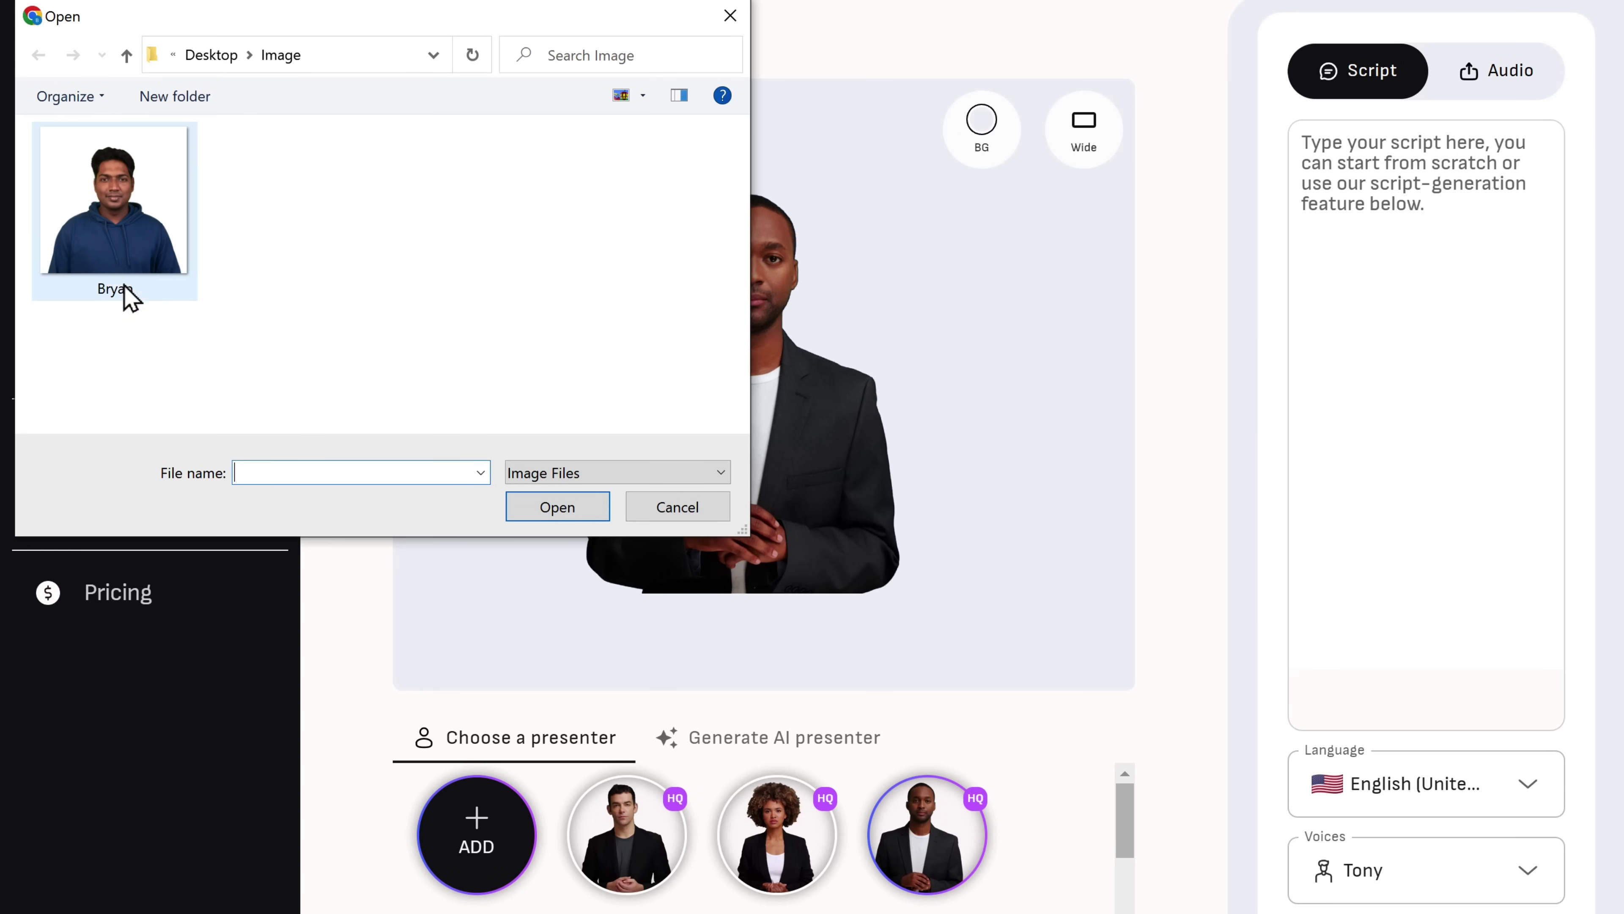
- Generate a talking video from an uploaded photo presenter and the uploaded voice recording
drag(127, 296, 896, 309)
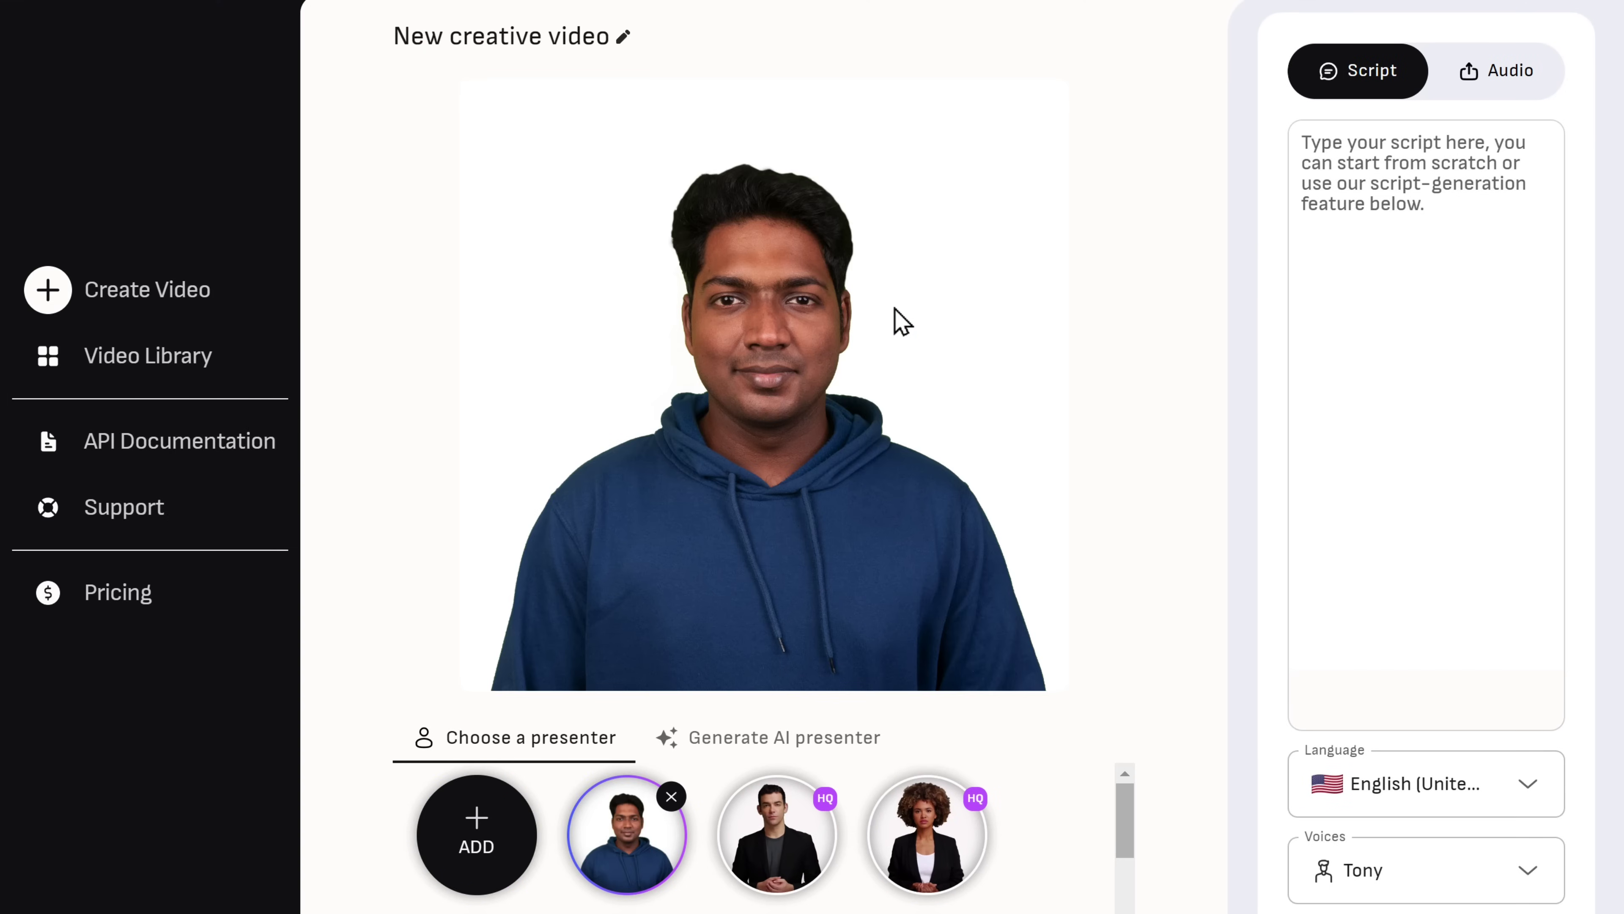
click(1517, 102)
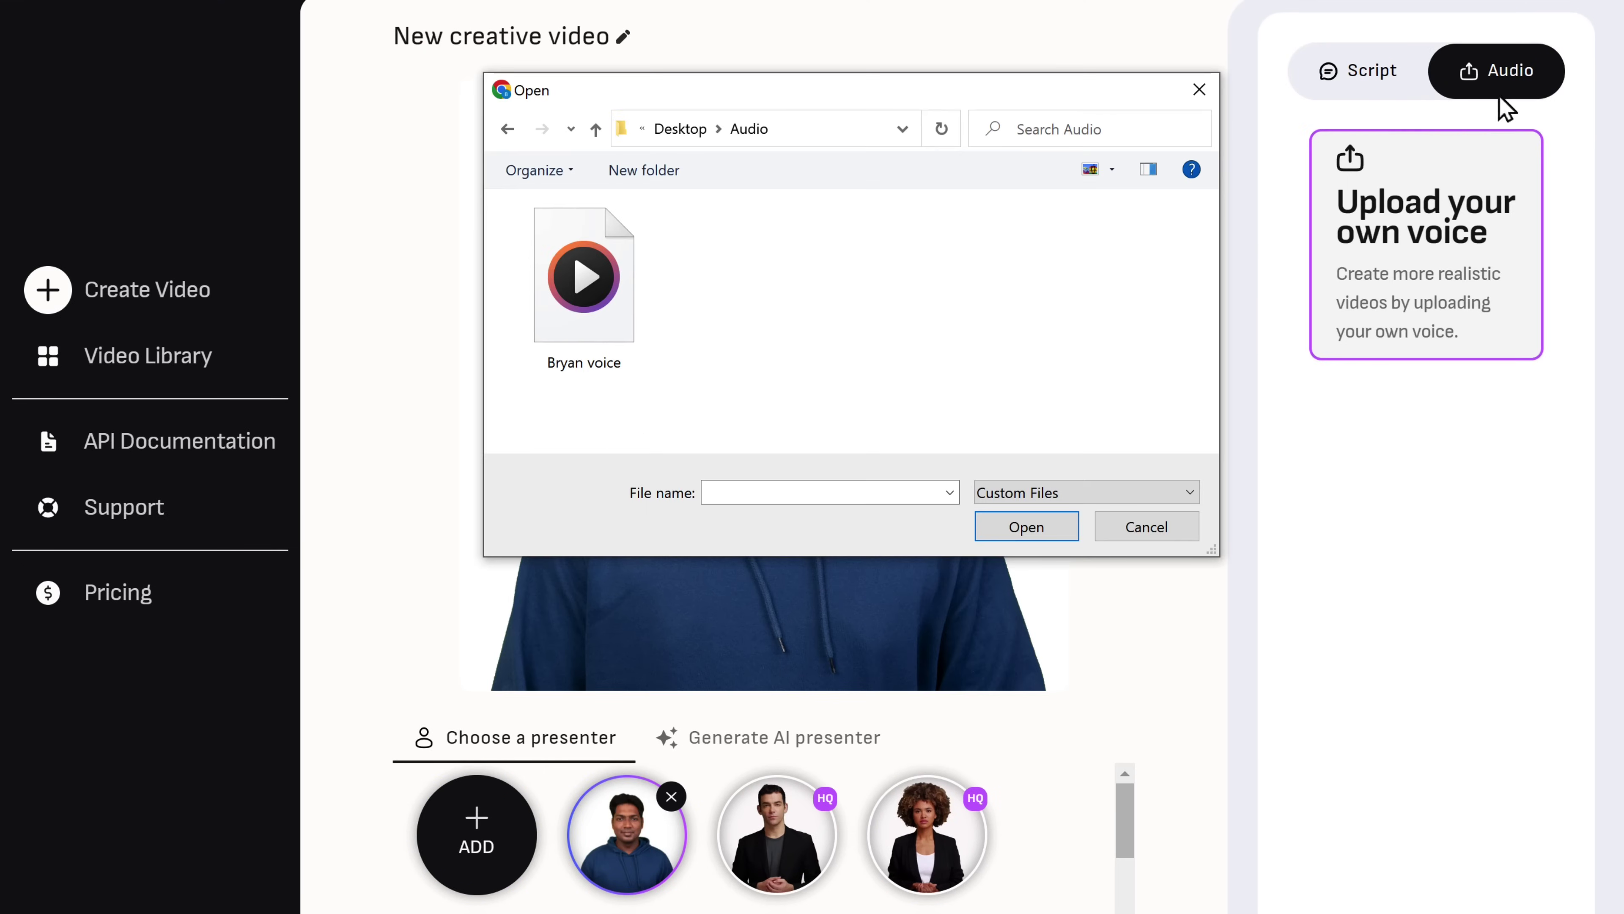
drag(608, 298, 1399, 457)
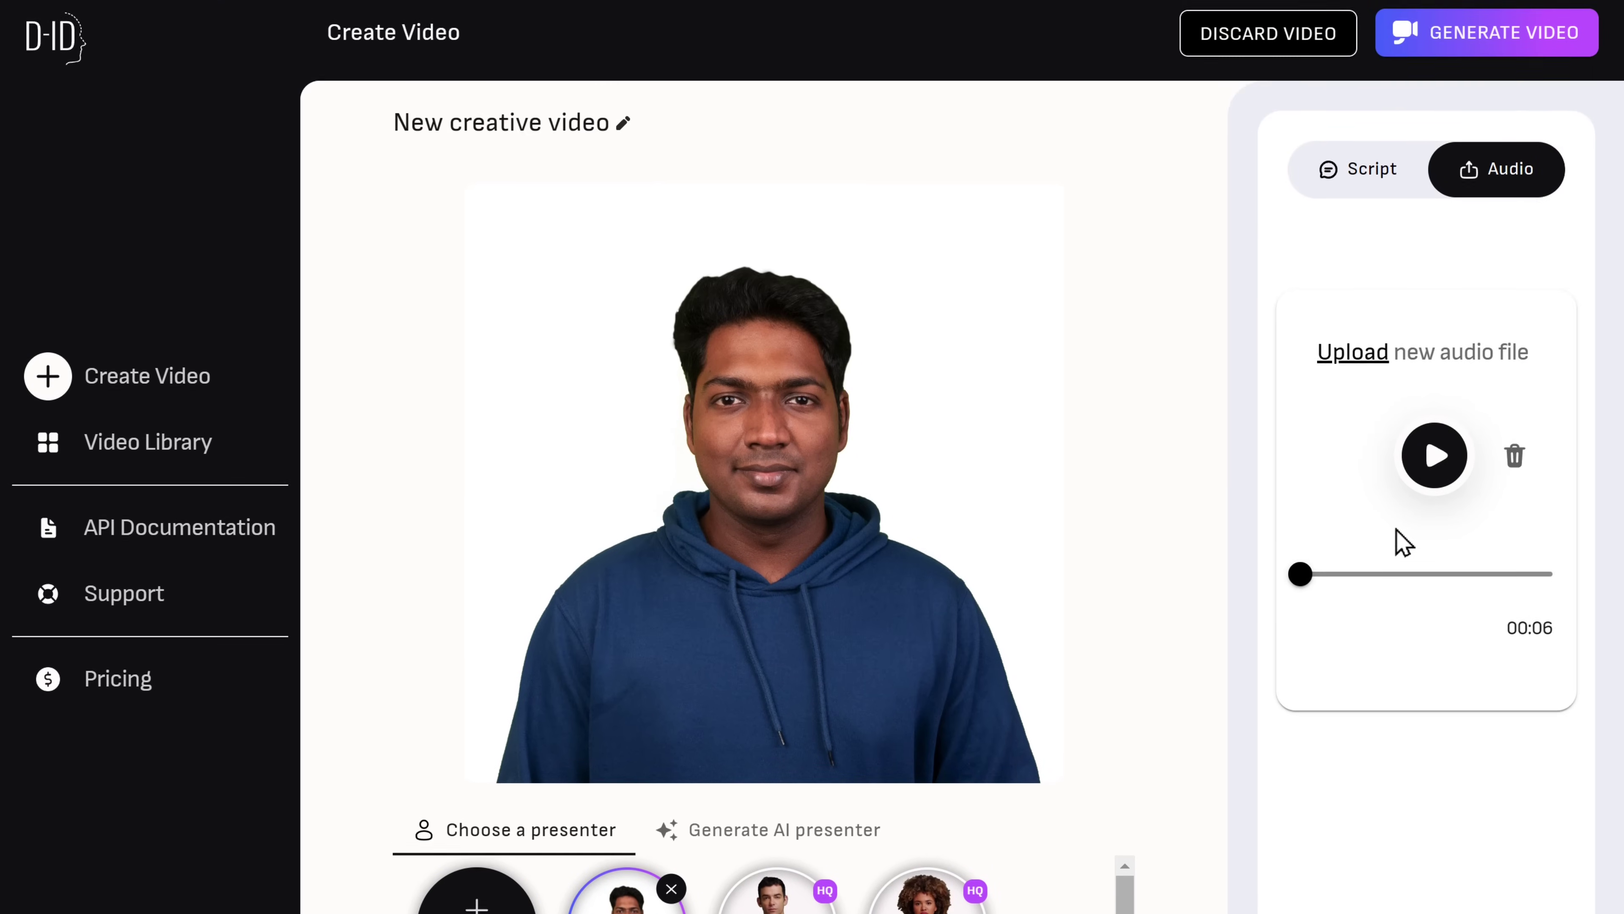
click(1499, 64)
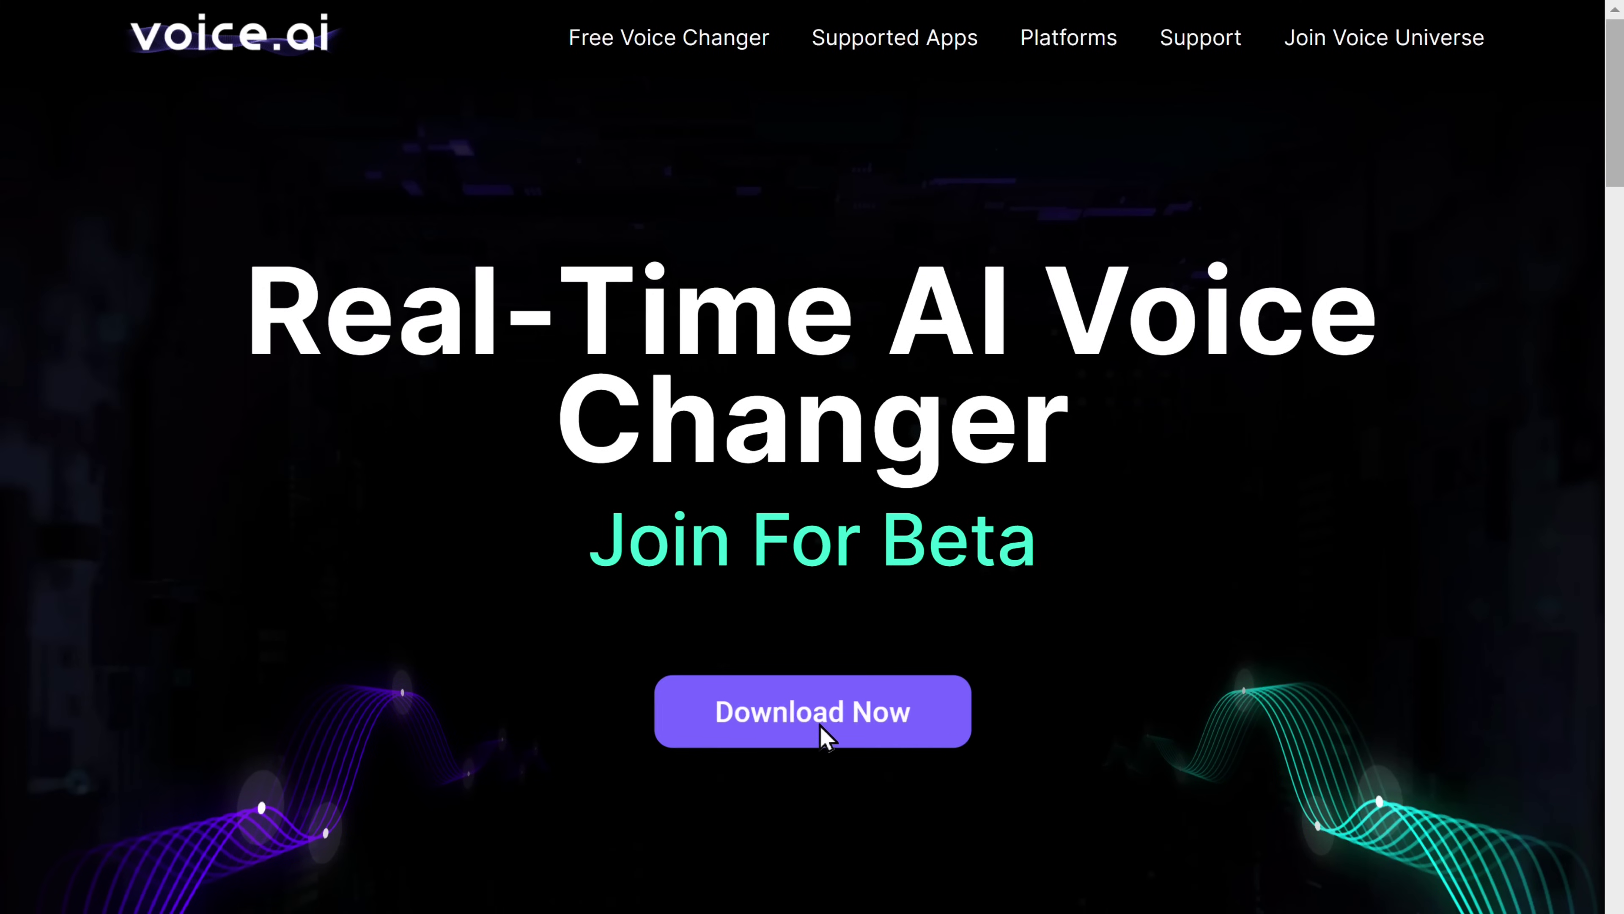
- Download the Voice.ai desktop app and bring up its voice character gallery
click(824, 736)
scroll(823, 736, down, 3)
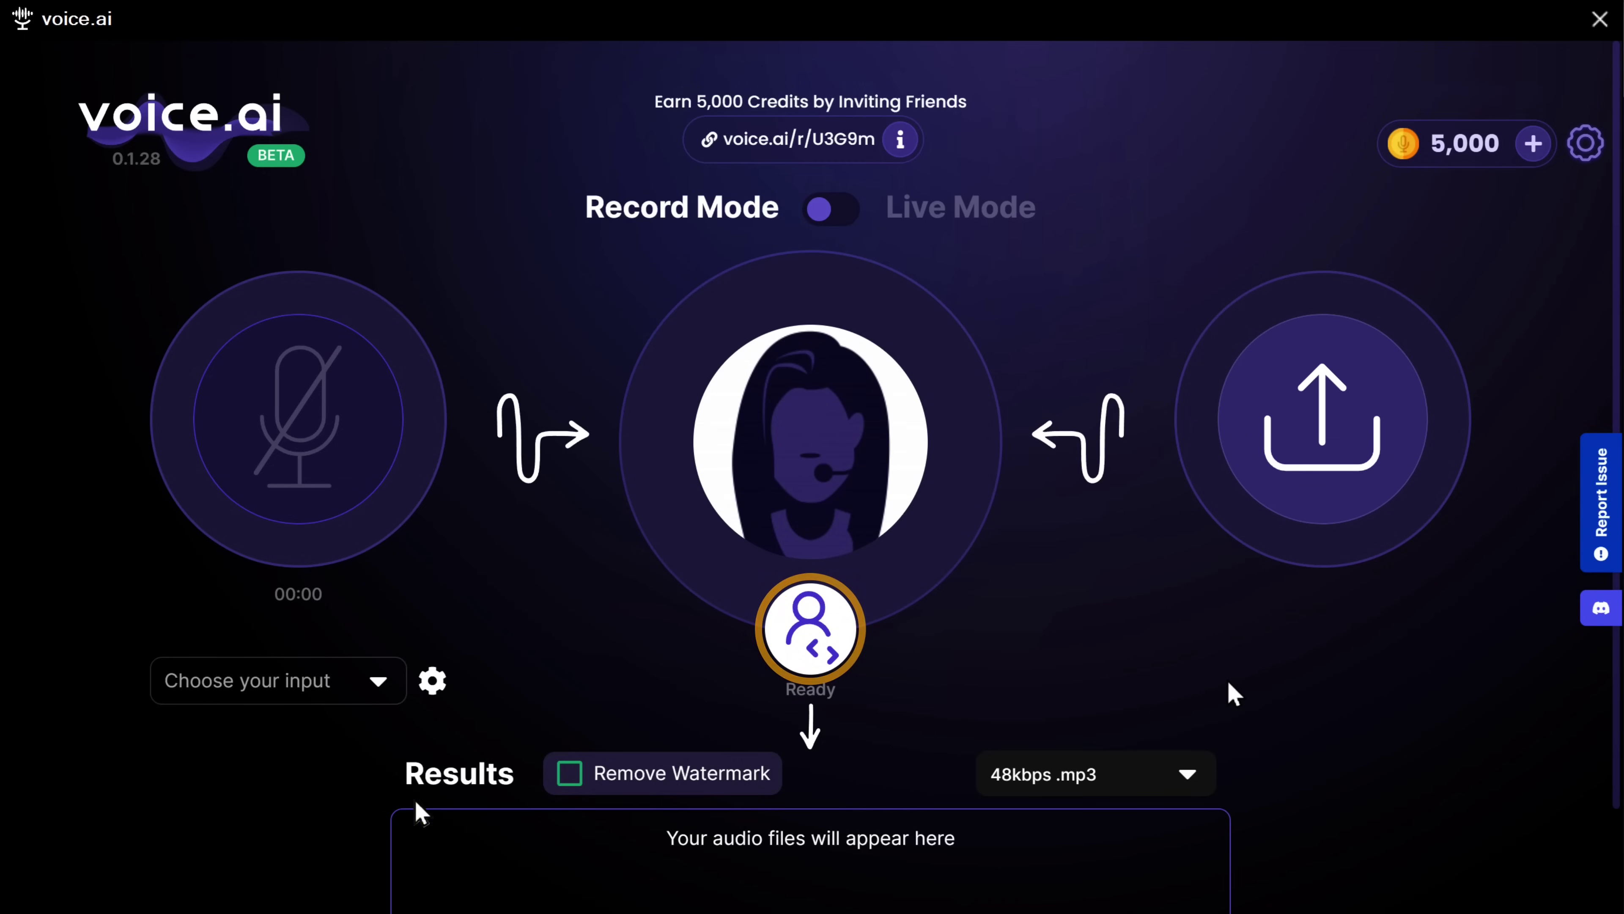
click(810, 633)
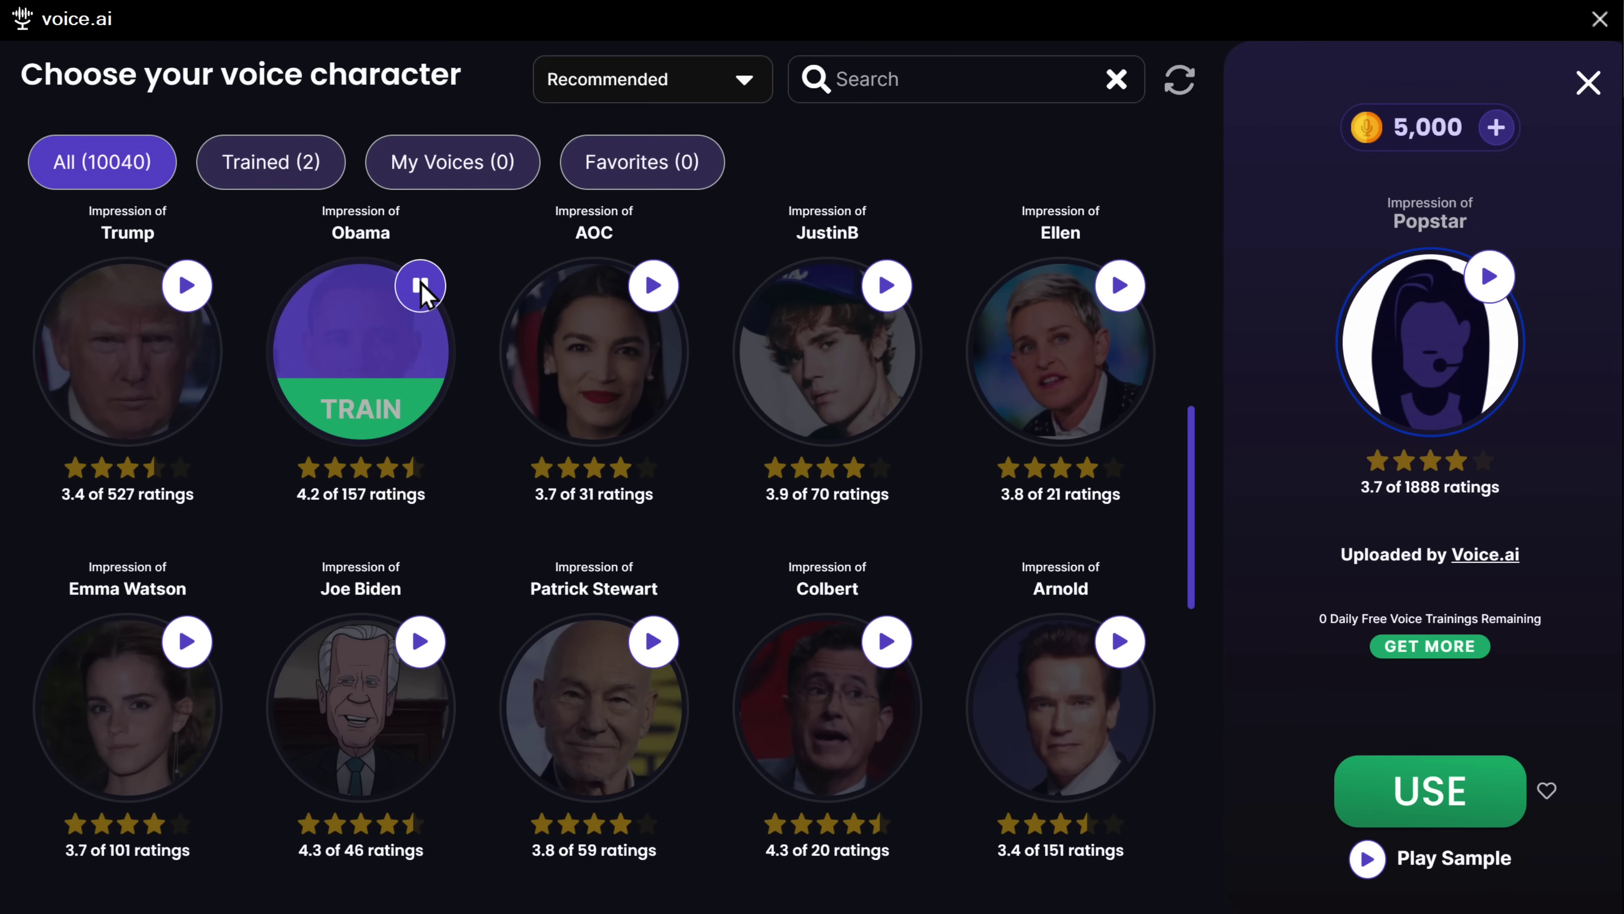
- Train the Obama impression voice for 4,600 credits and make it the active voice
click(365, 427)
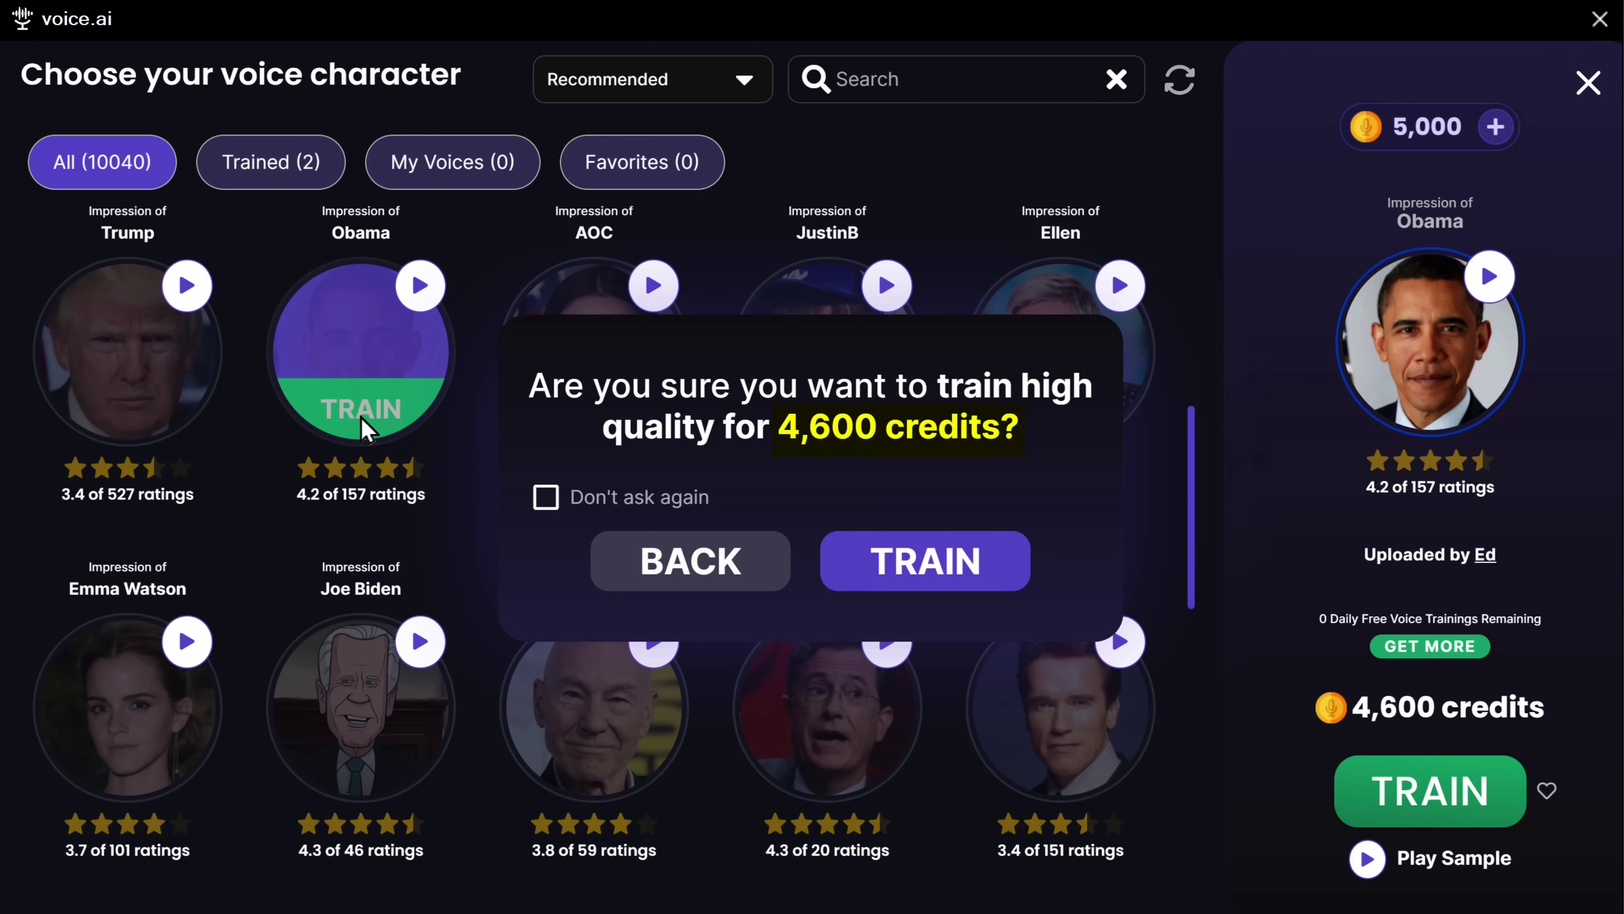
click(931, 577)
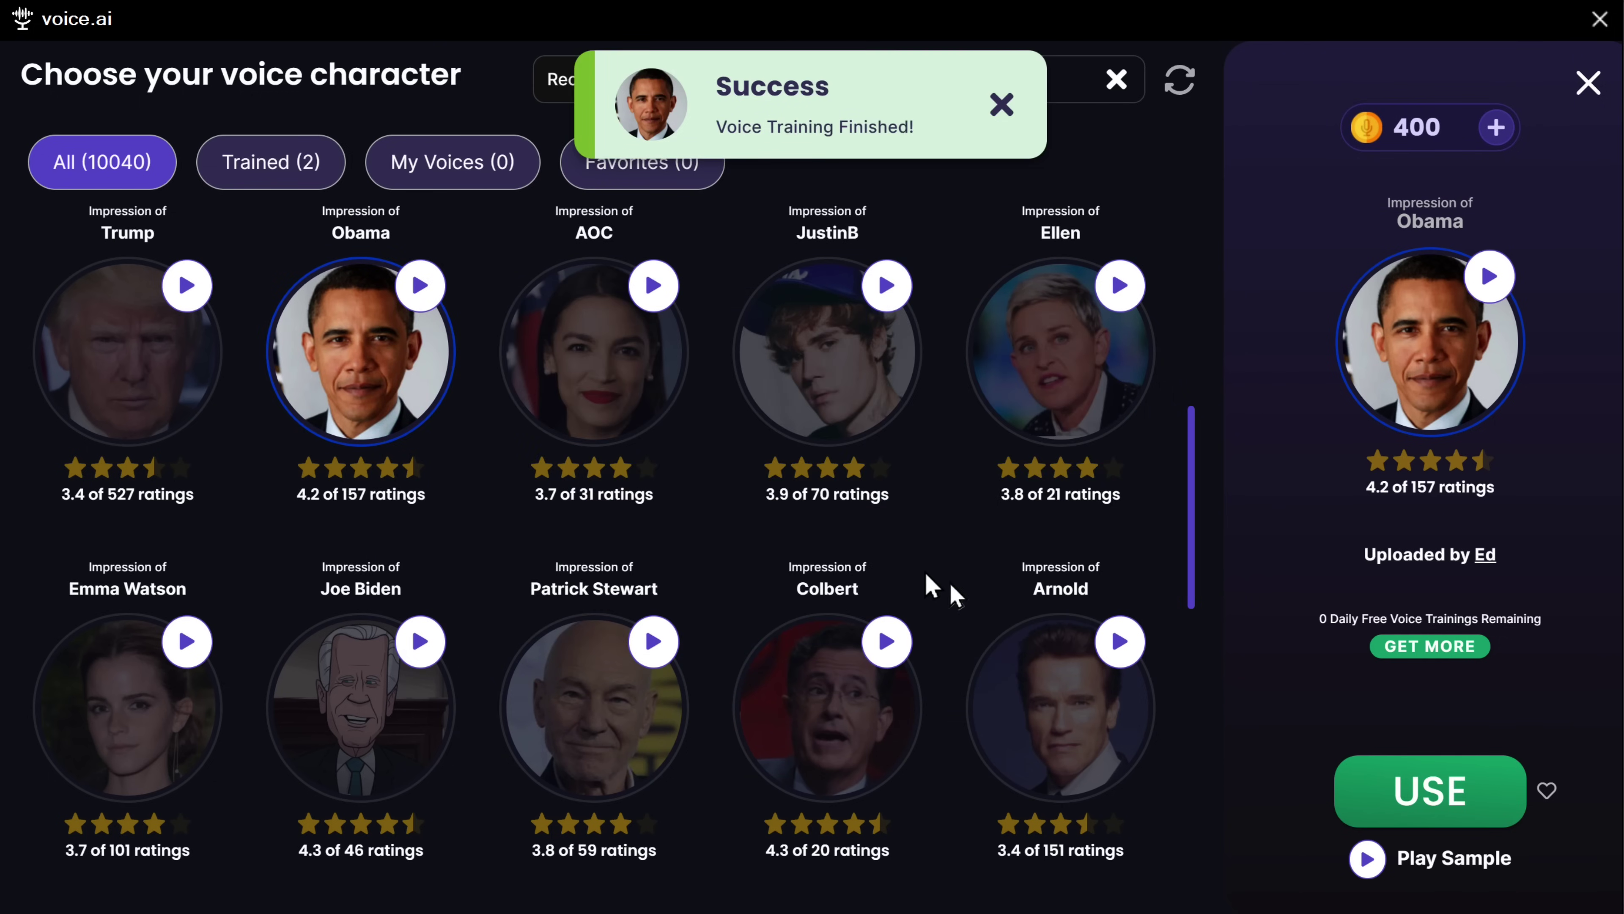
click(1429, 819)
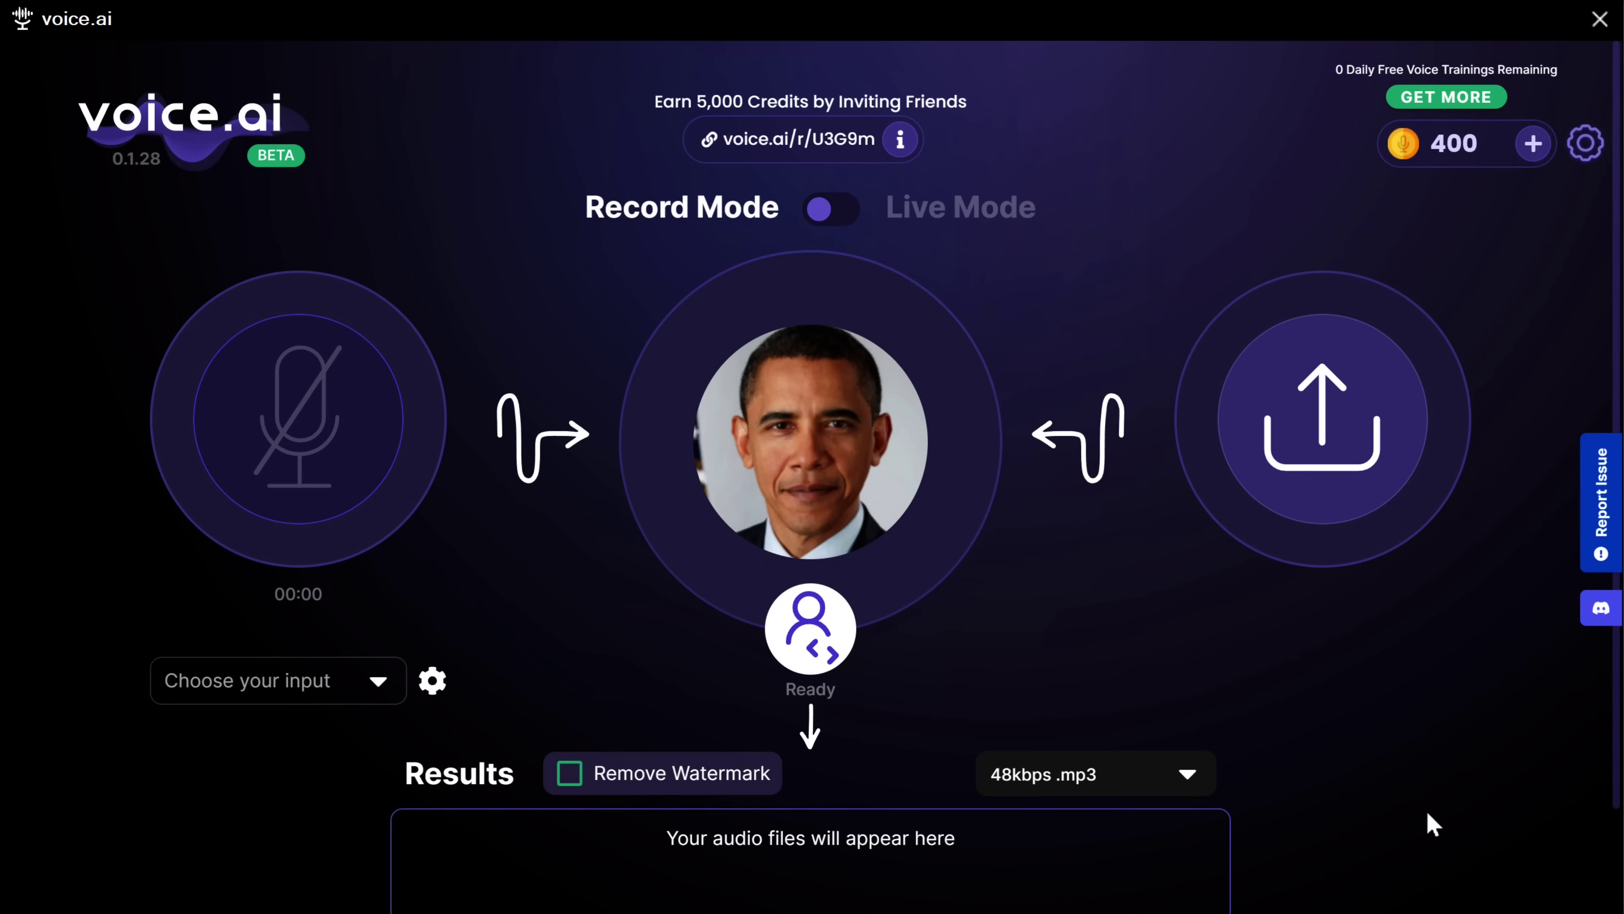
- Convert the recorded voice file into an Obama-voiced mp3
click(1330, 451)
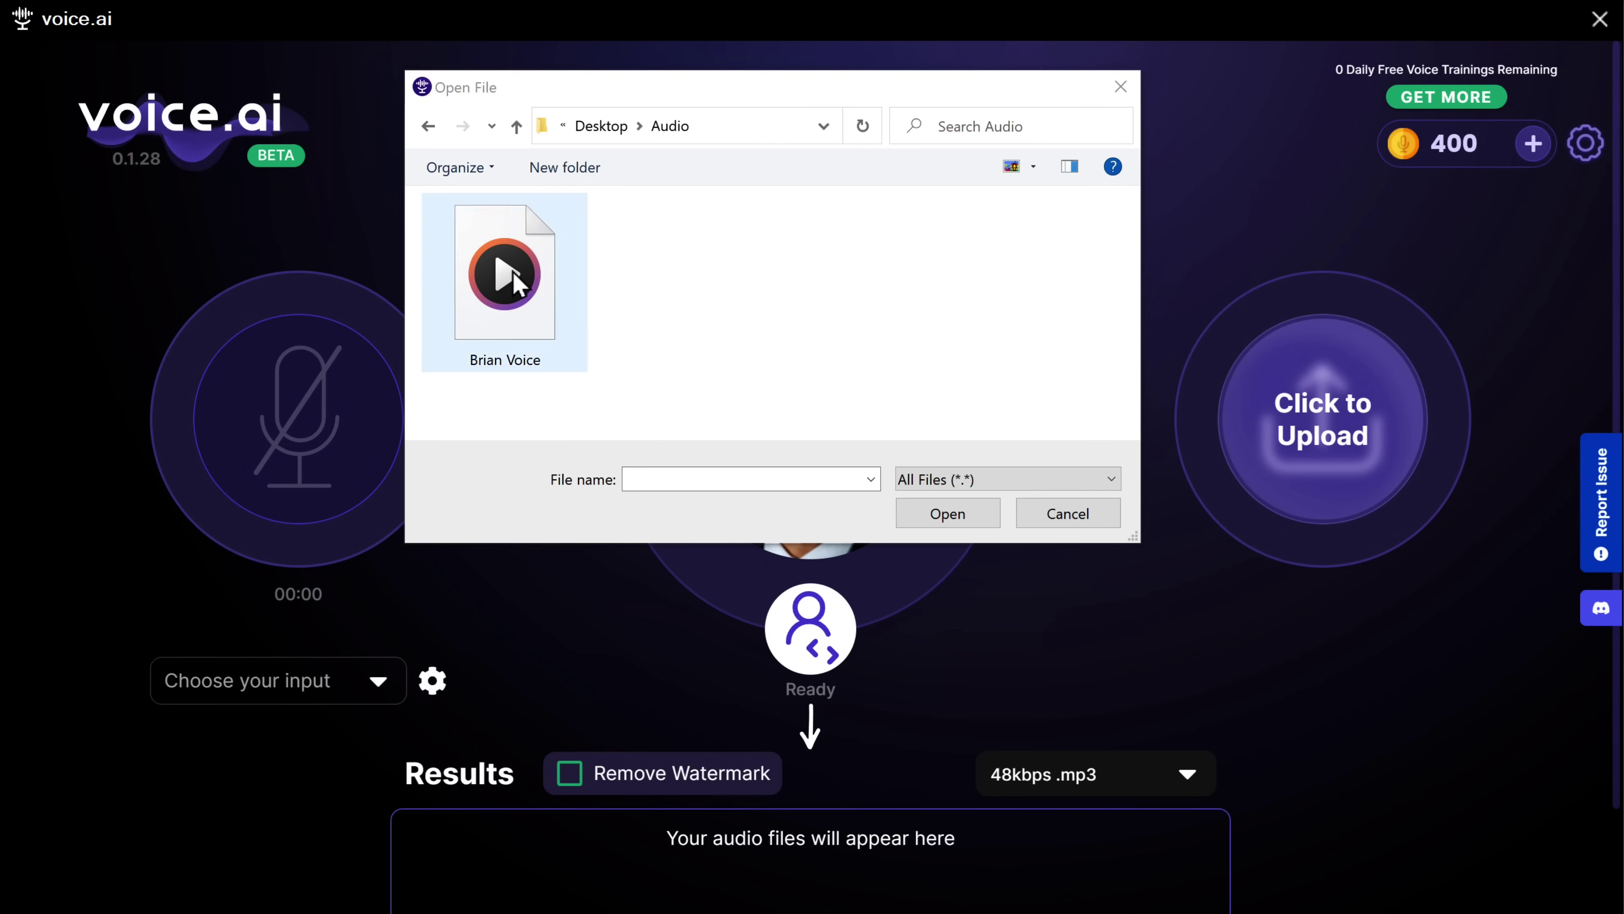
click(499, 274)
click(948, 514)
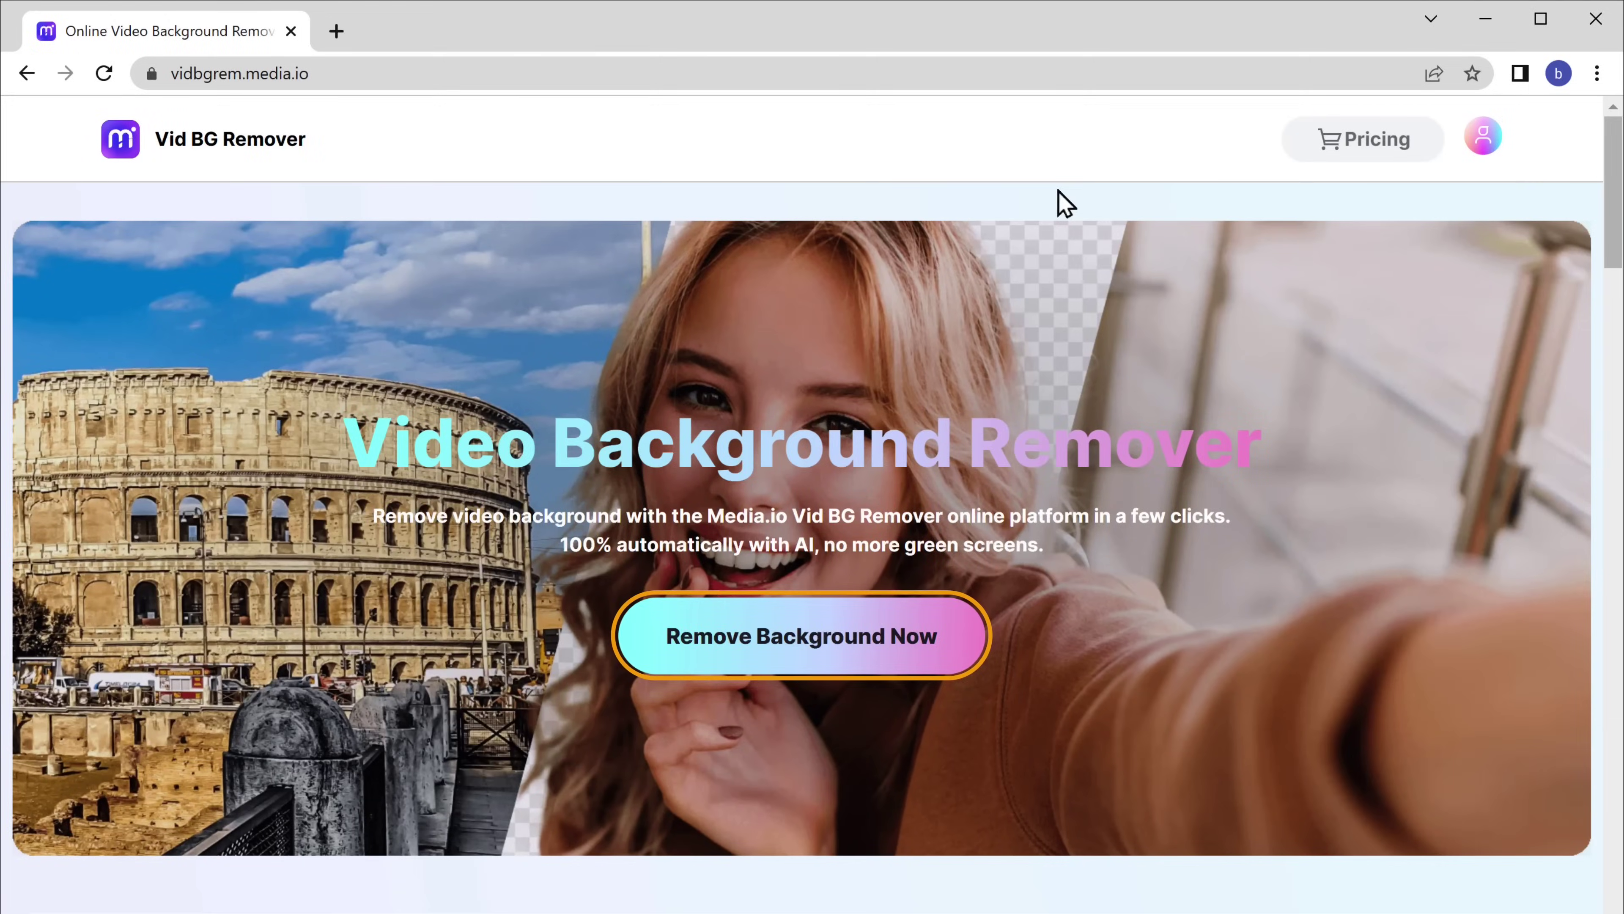
- Upload the Remove Background video to Vid BG Remover to strip its background
click(793, 662)
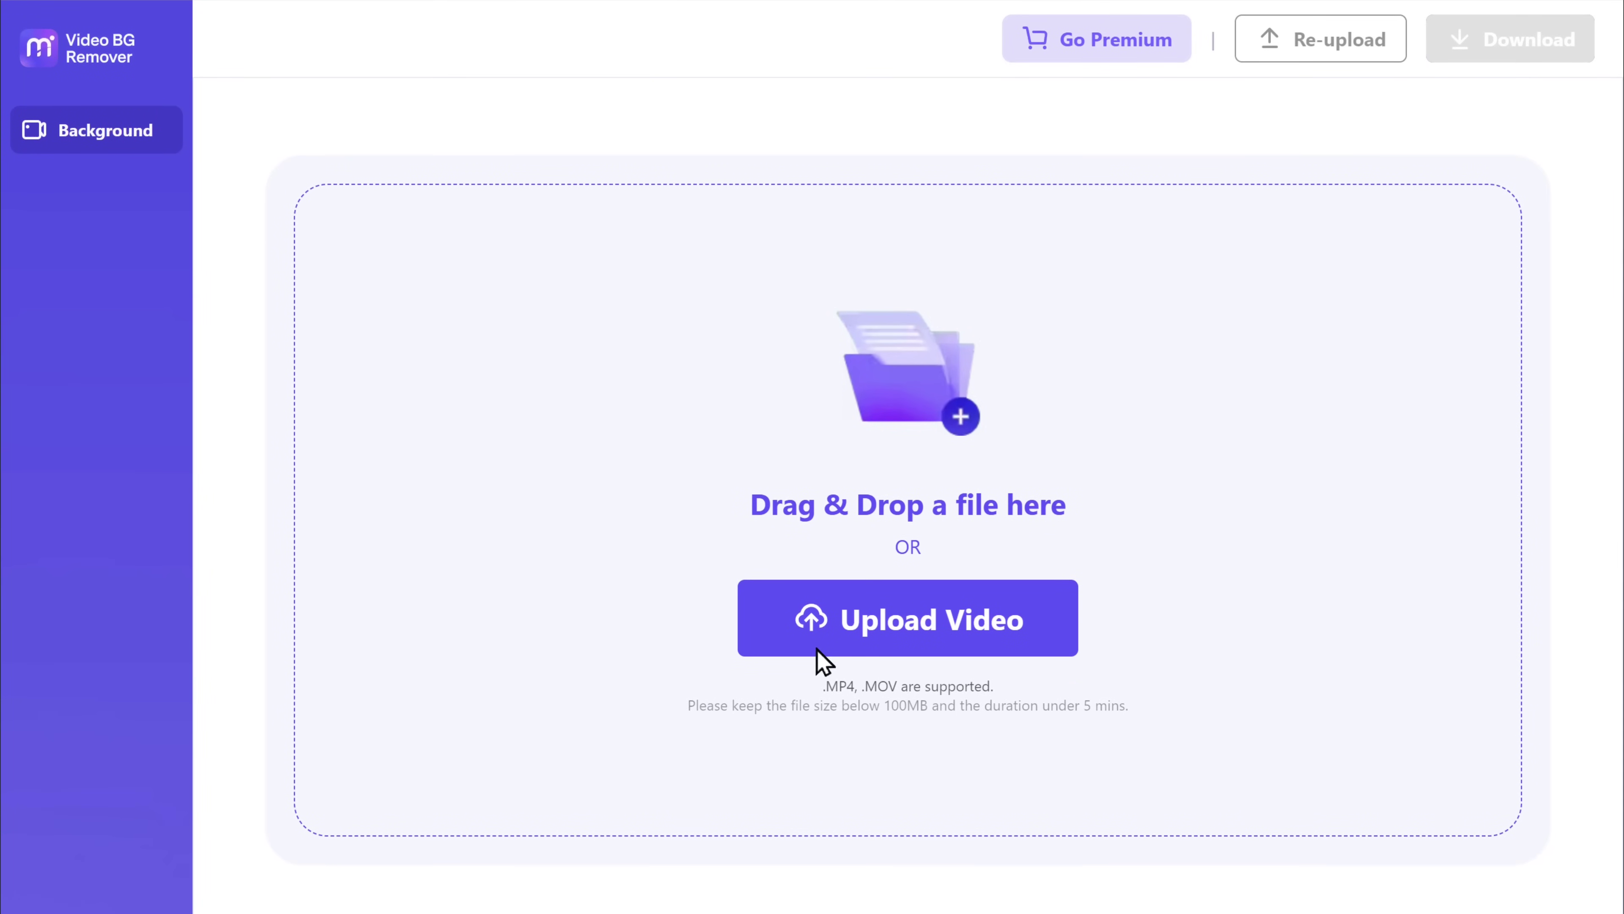
click(905, 647)
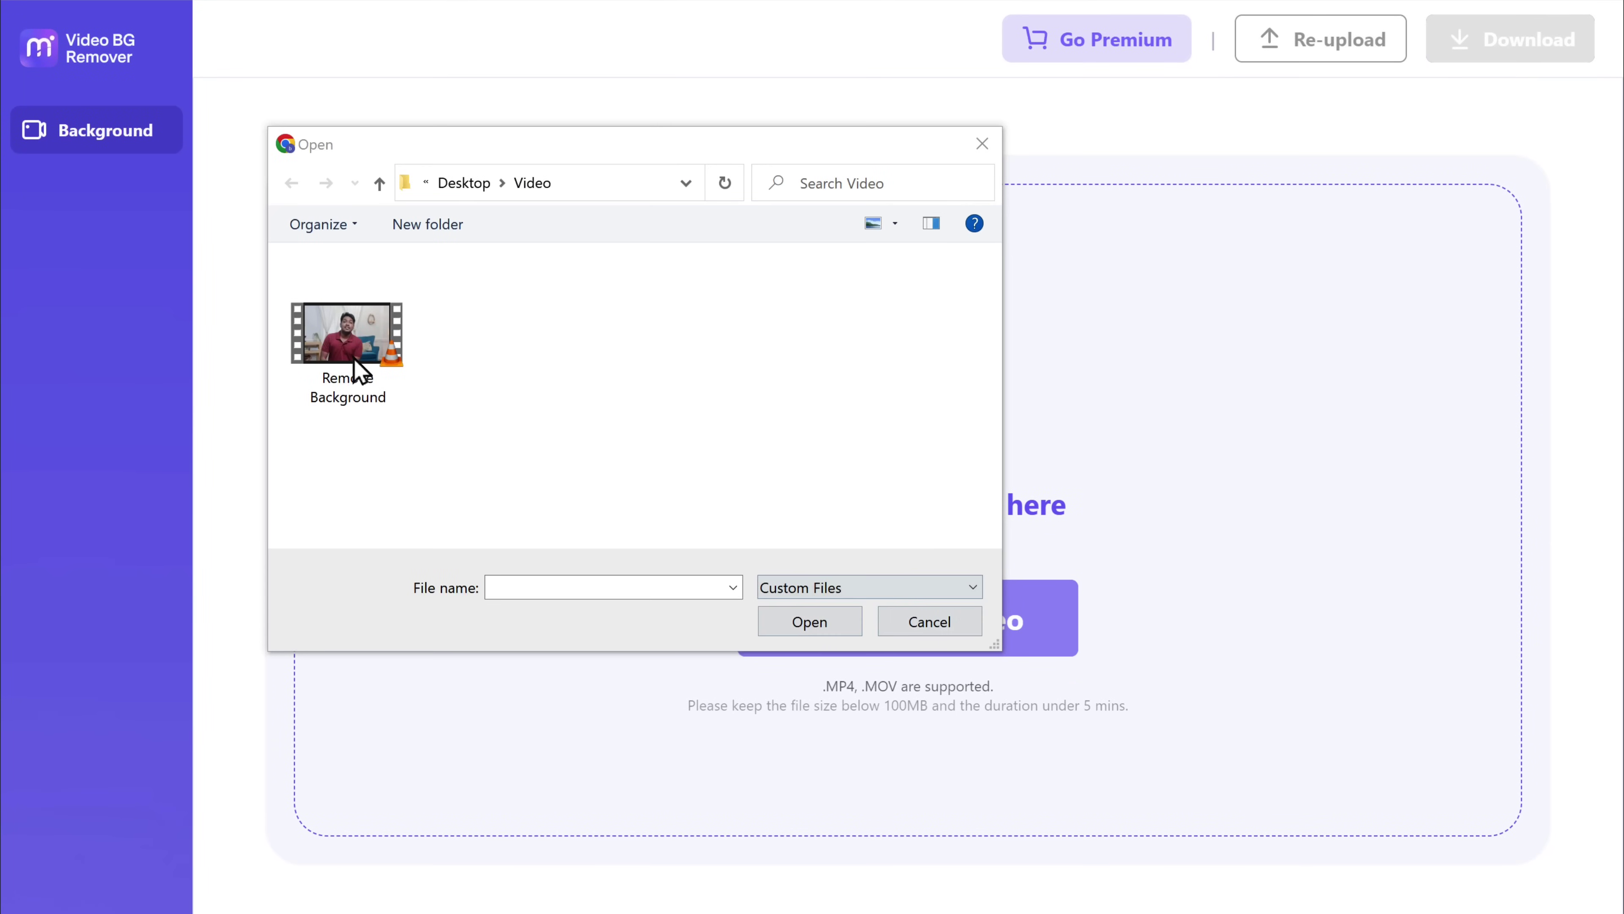
drag(356, 370, 634, 374)
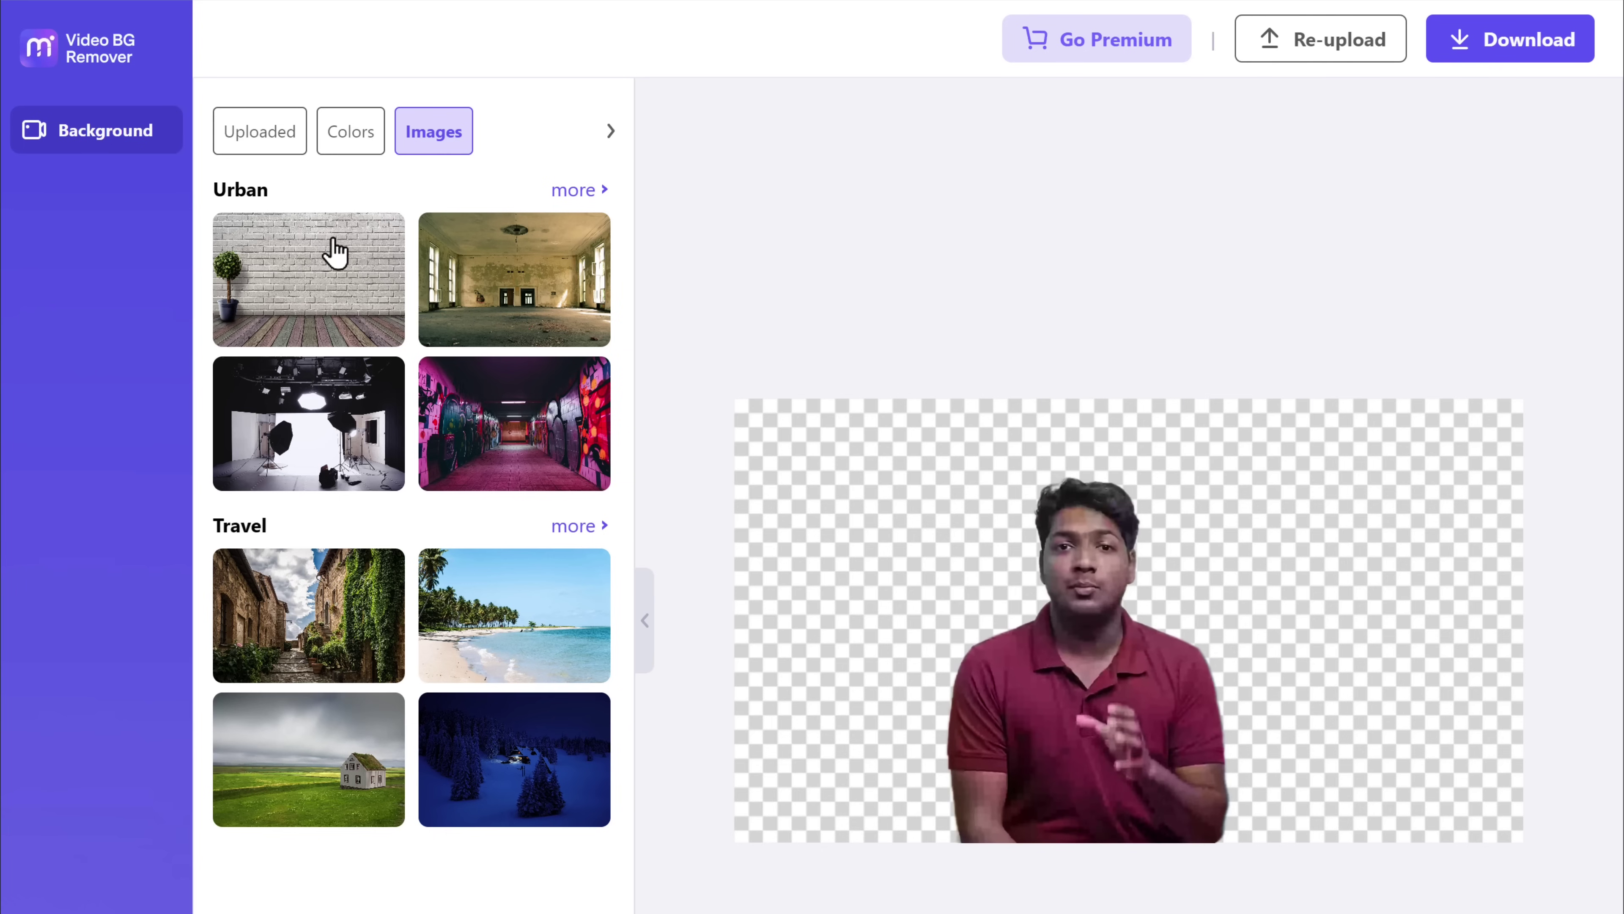
- Try the brick wall, then place the uploaded Background room image behind the person
click(318, 256)
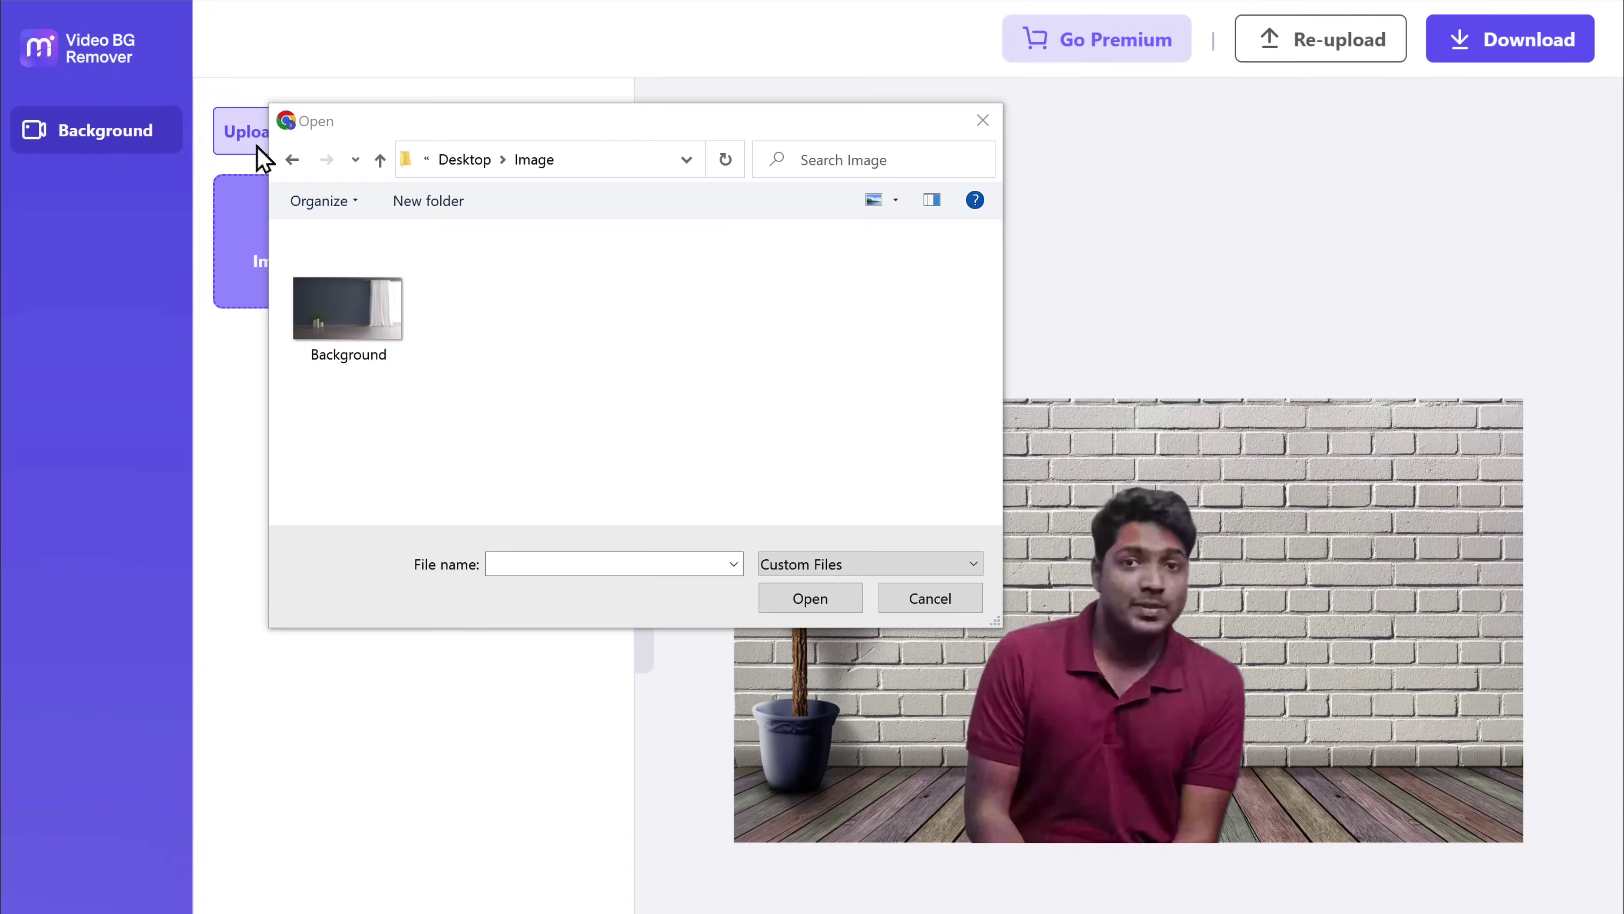
drag(337, 291, 1275, 462)
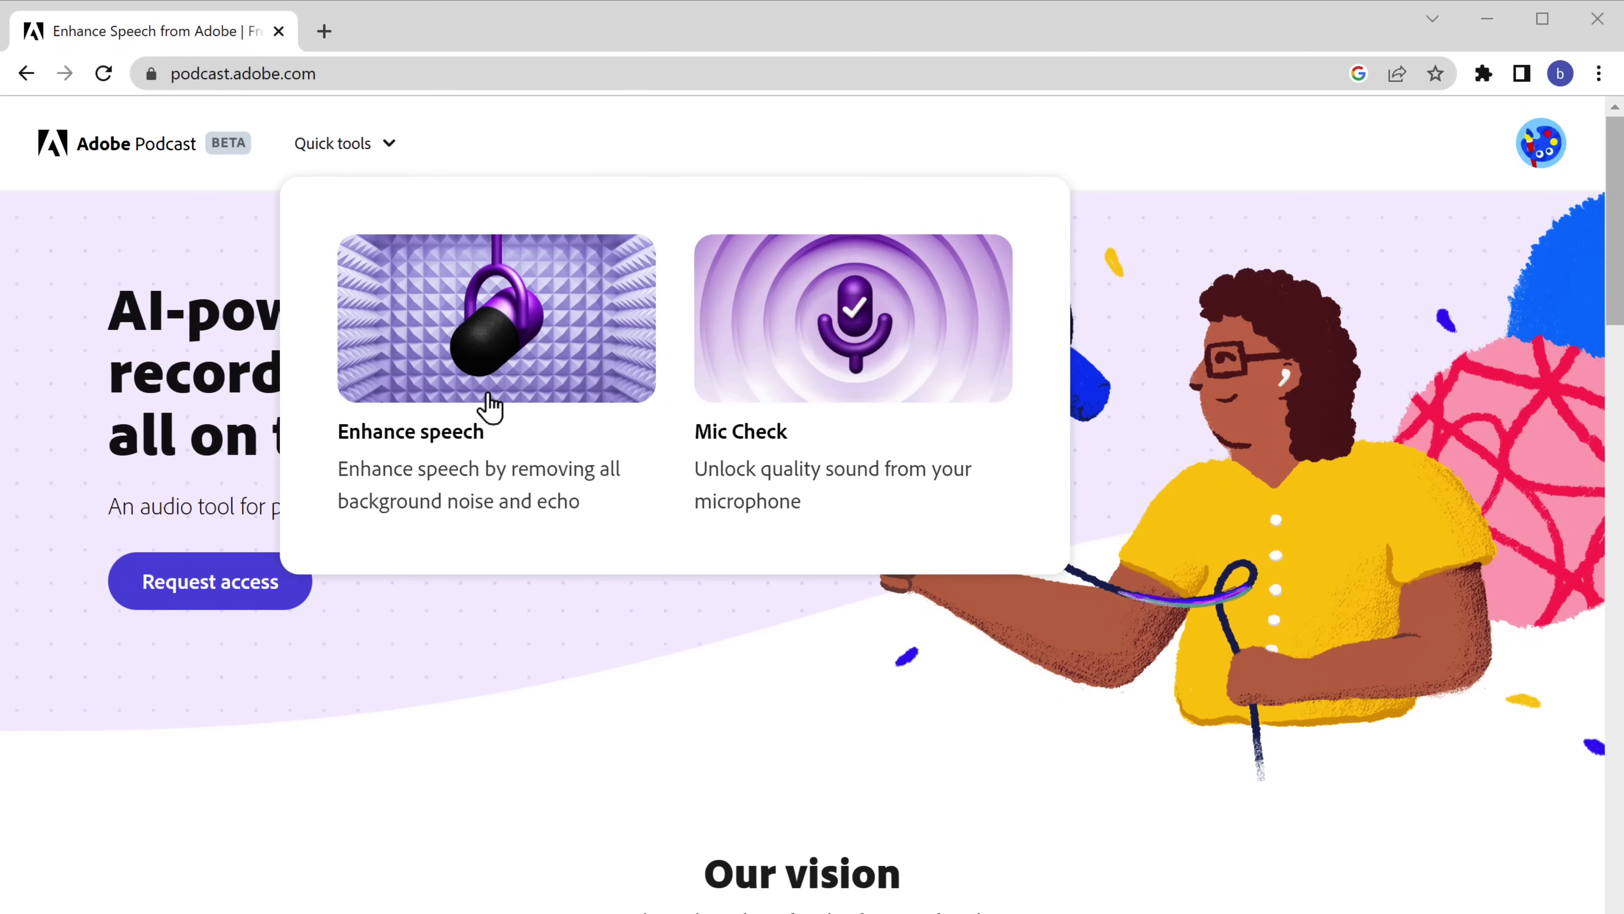
- Bring up Adobe Podcast's Enhance Speech tool and play the local Audio recording
click(491, 406)
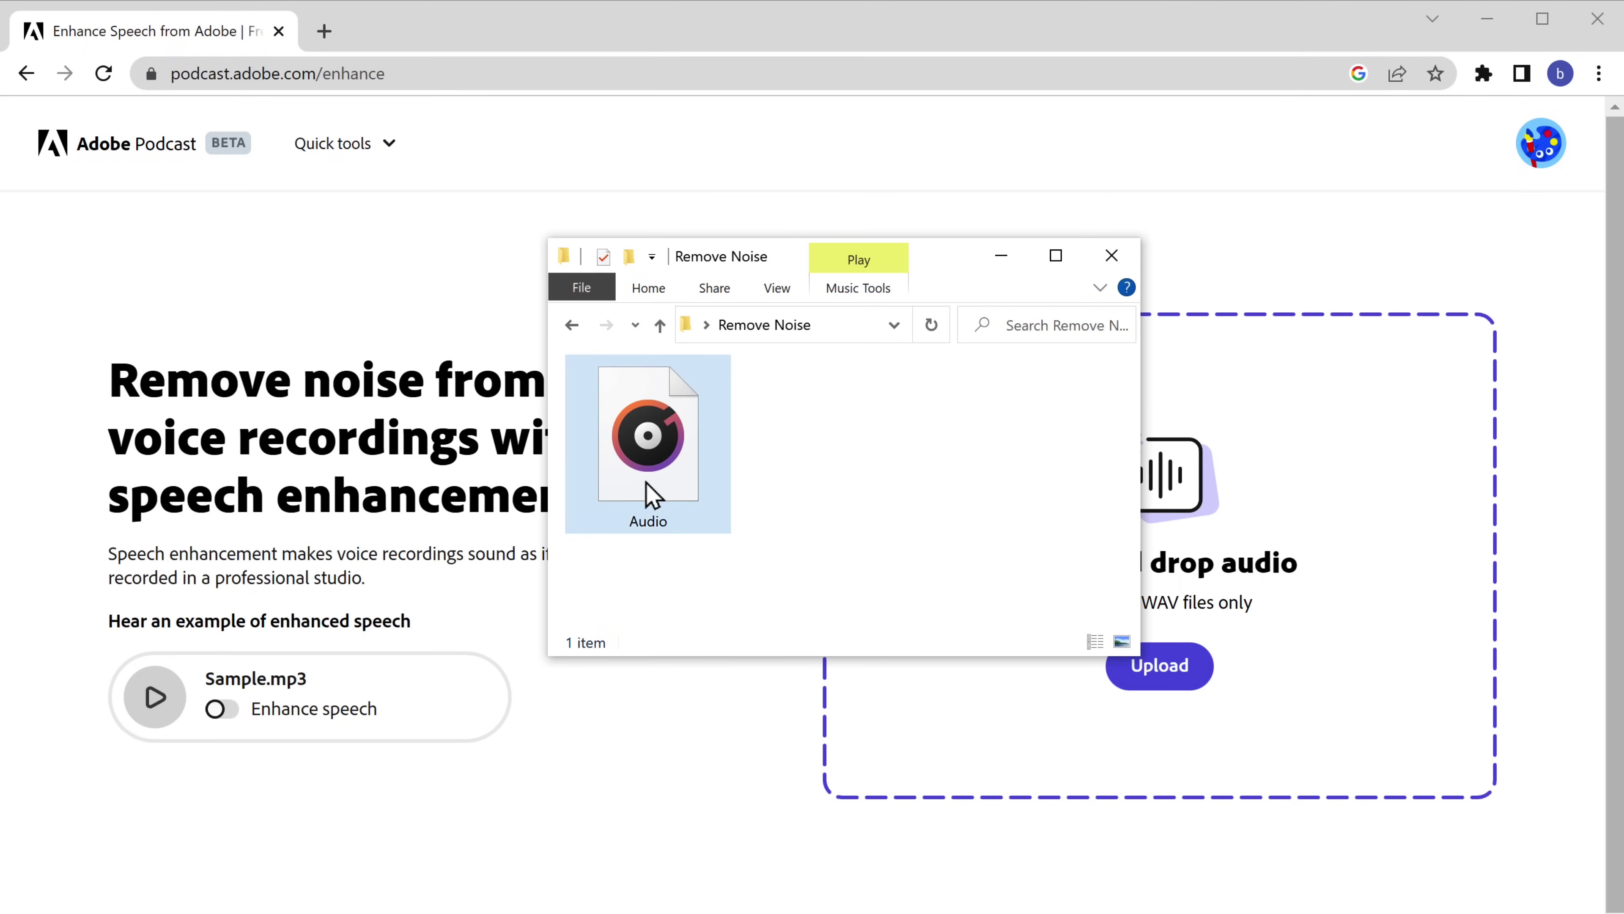
double_click(651, 496)
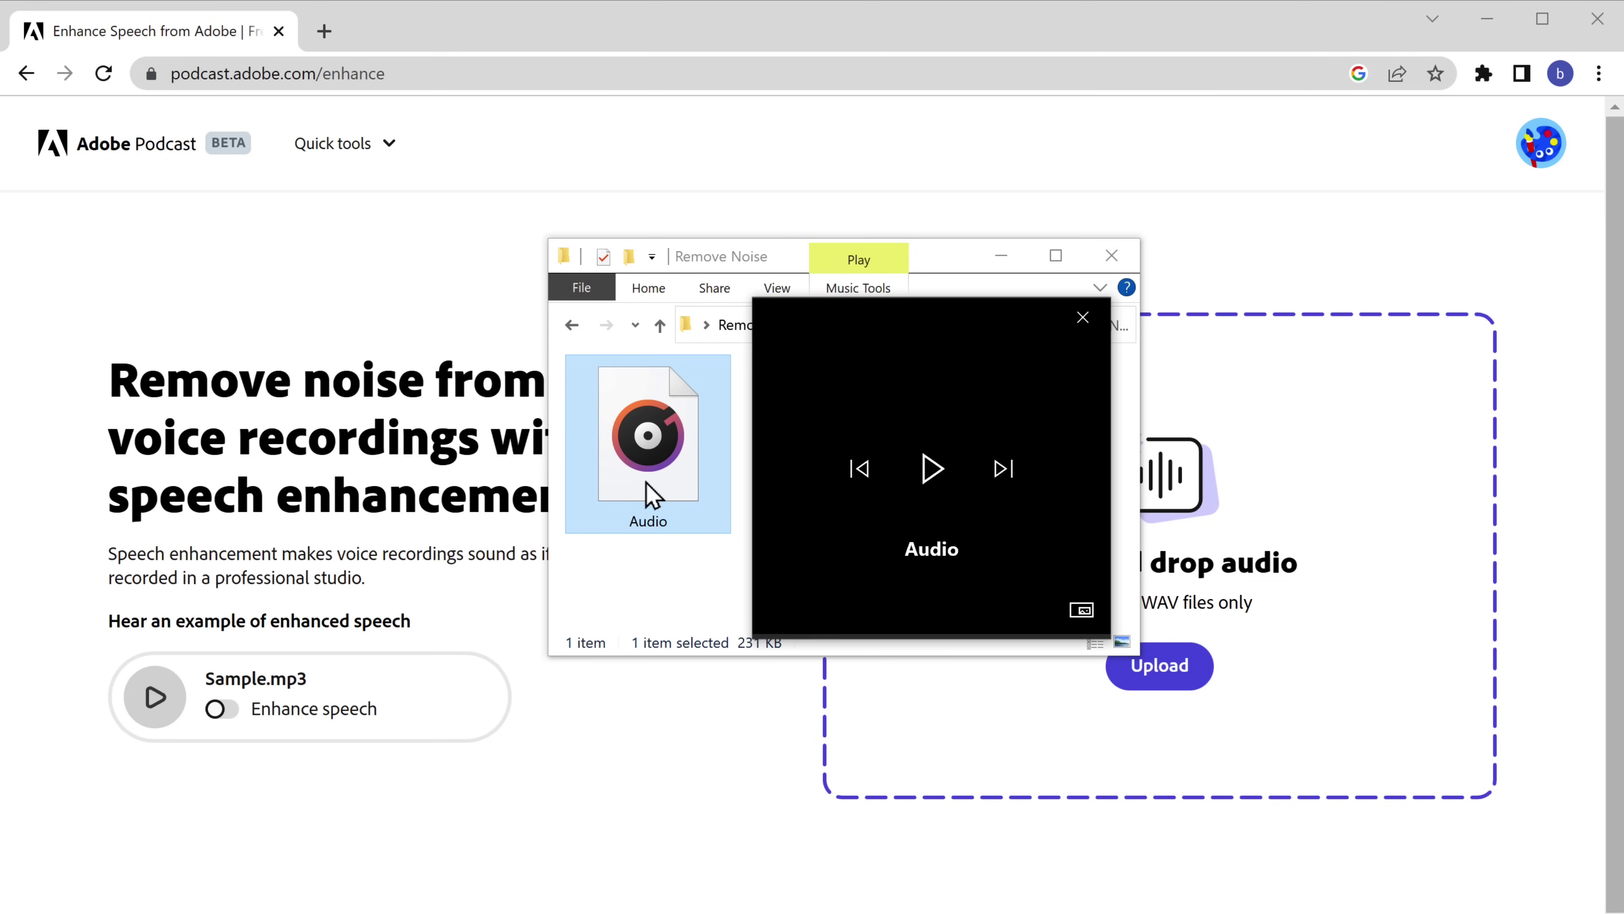
- Upload the Audio recording to Adobe Podcast's drop area for speech enhancement
drag(1022, 522, 1247, 538)
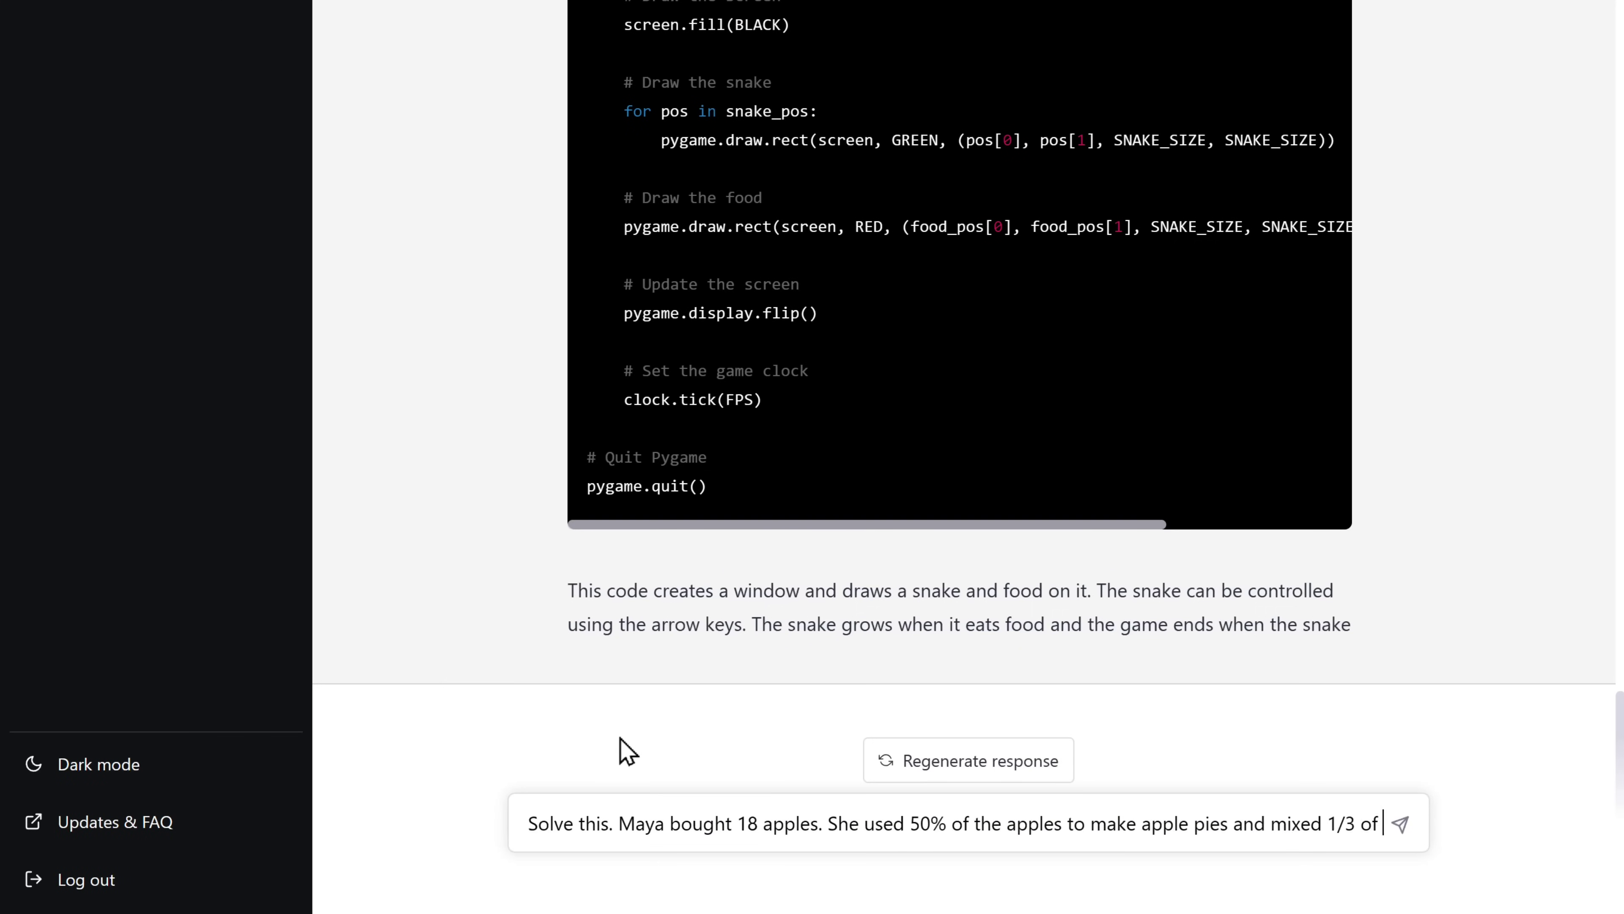
- Send the Maya apples word problem to ChatGPT
click(1401, 826)
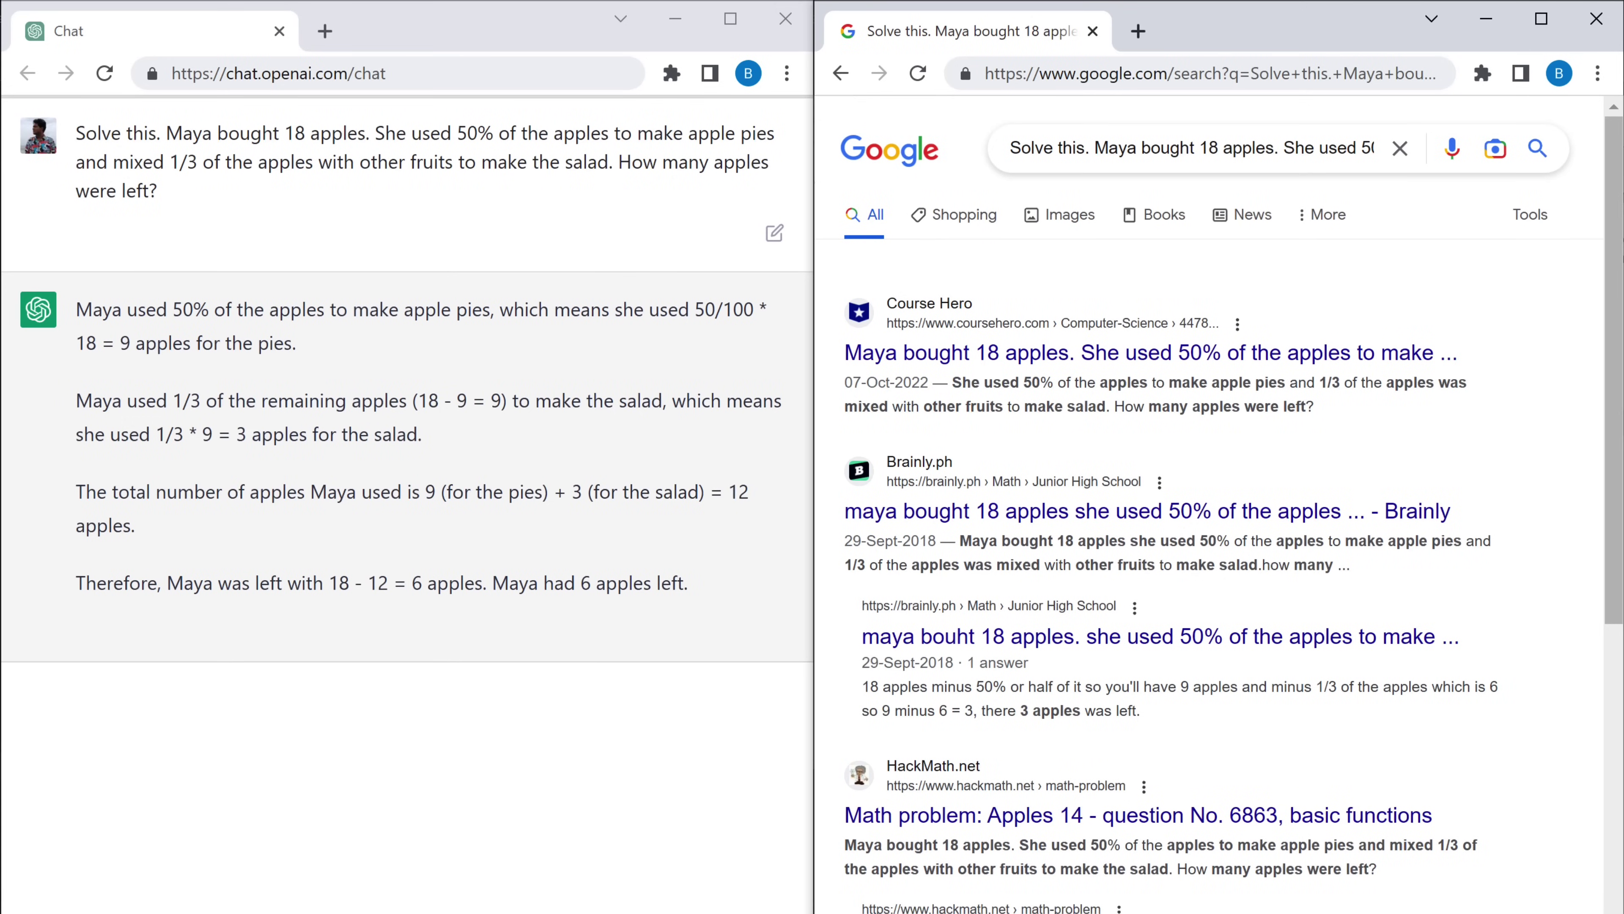
- Scroll through the Google results for the apples problem beside ChatGPT's 6-apples answer
scroll(1209, 576, down, 10)
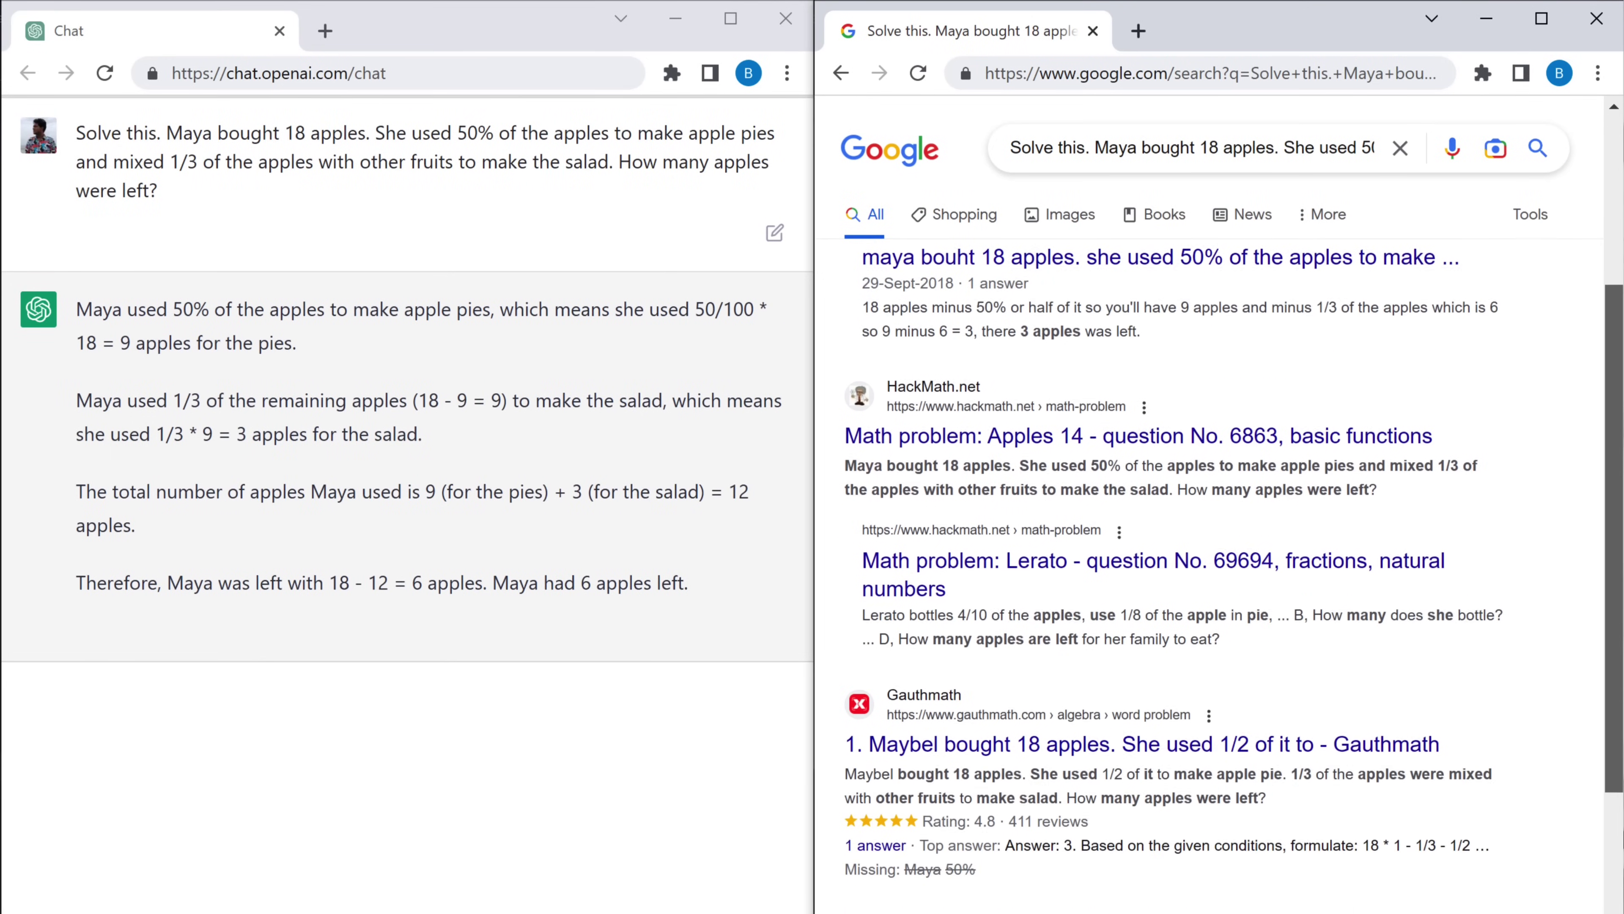
scroll(1215, 576, up, 10)
scroll(1215, 576, up, 3)
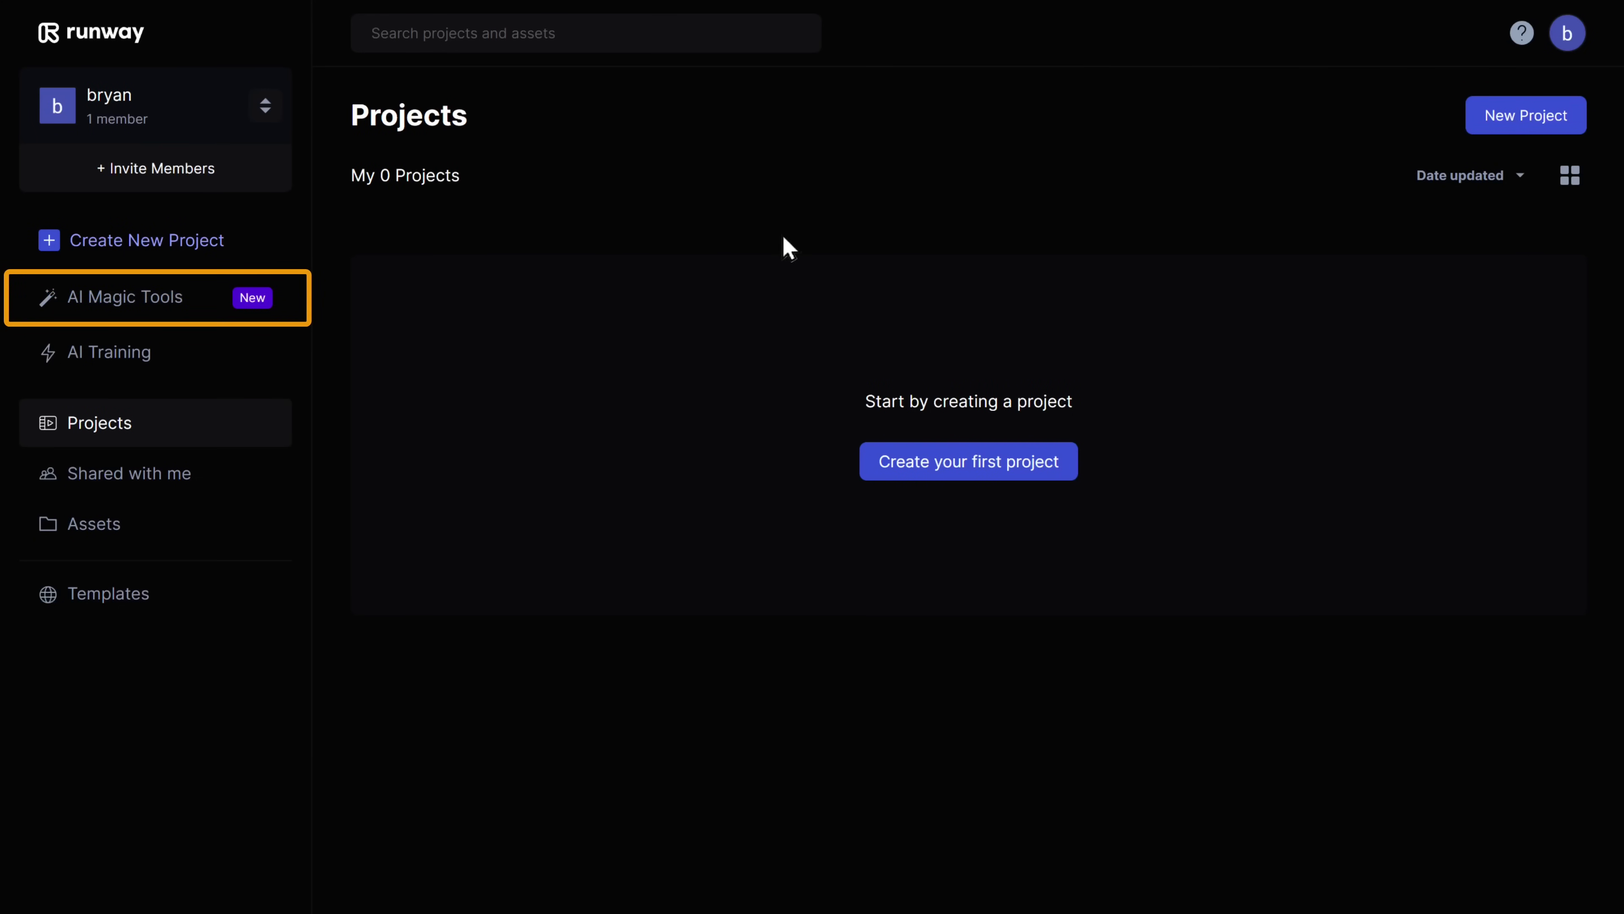
- Open Runway's AI Magic Tools gallery and scroll down through the available tools
click(211, 314)
scroll(960, 487, down, 10)
scroll(959, 486, down, 3)
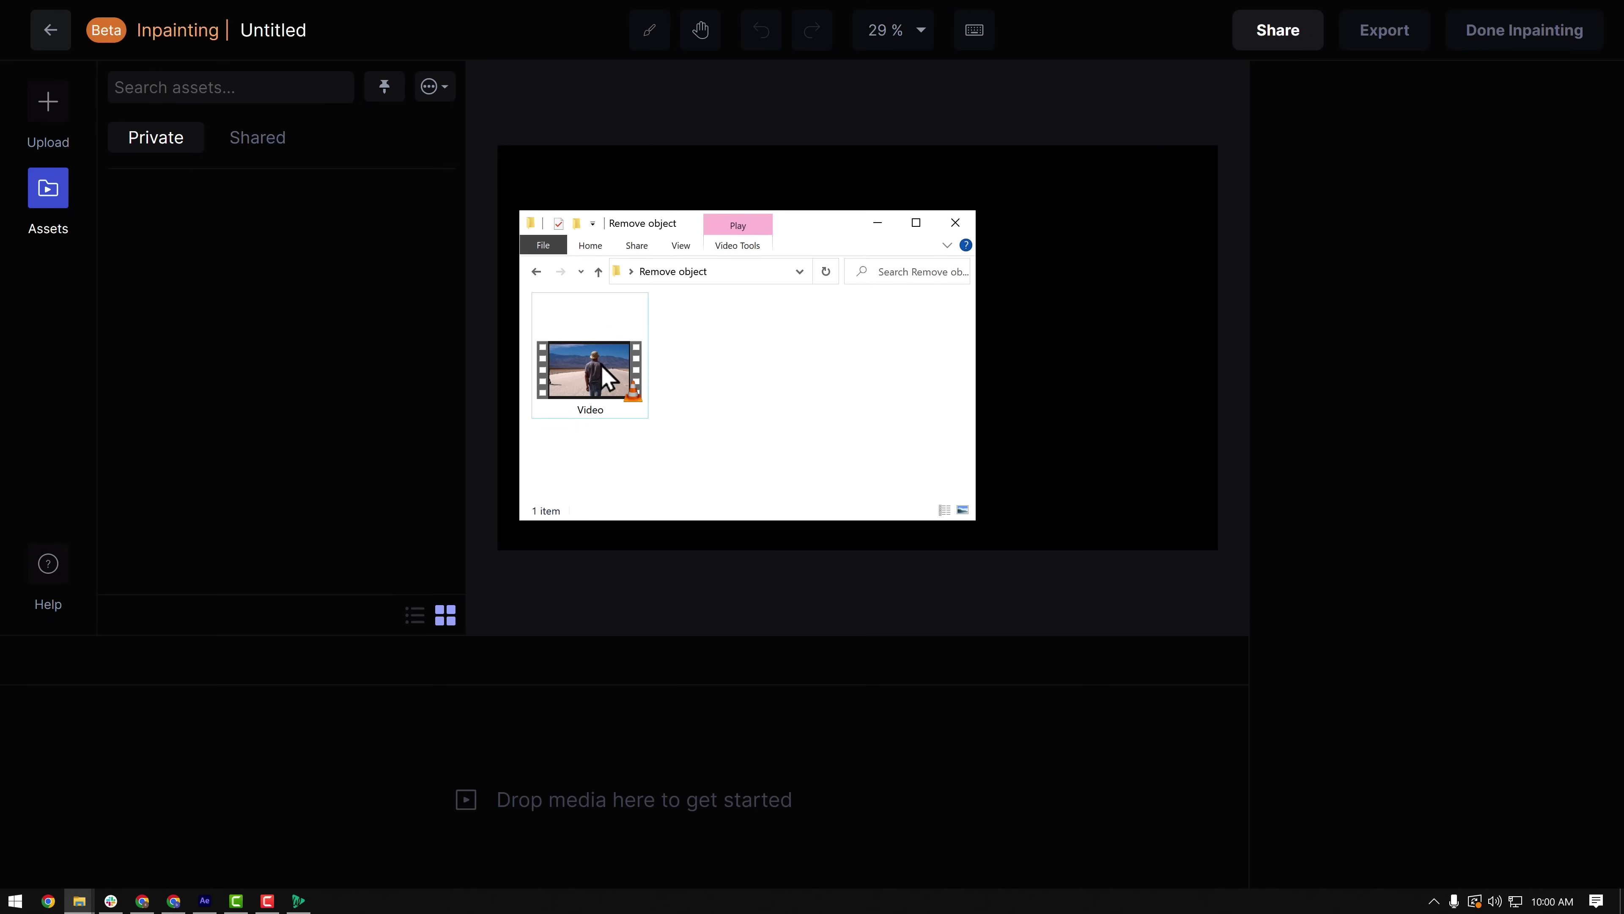
- Add the desert walk Video file to the timeline and open its 720p MP4 export settings
drag(601, 378, 554, 828)
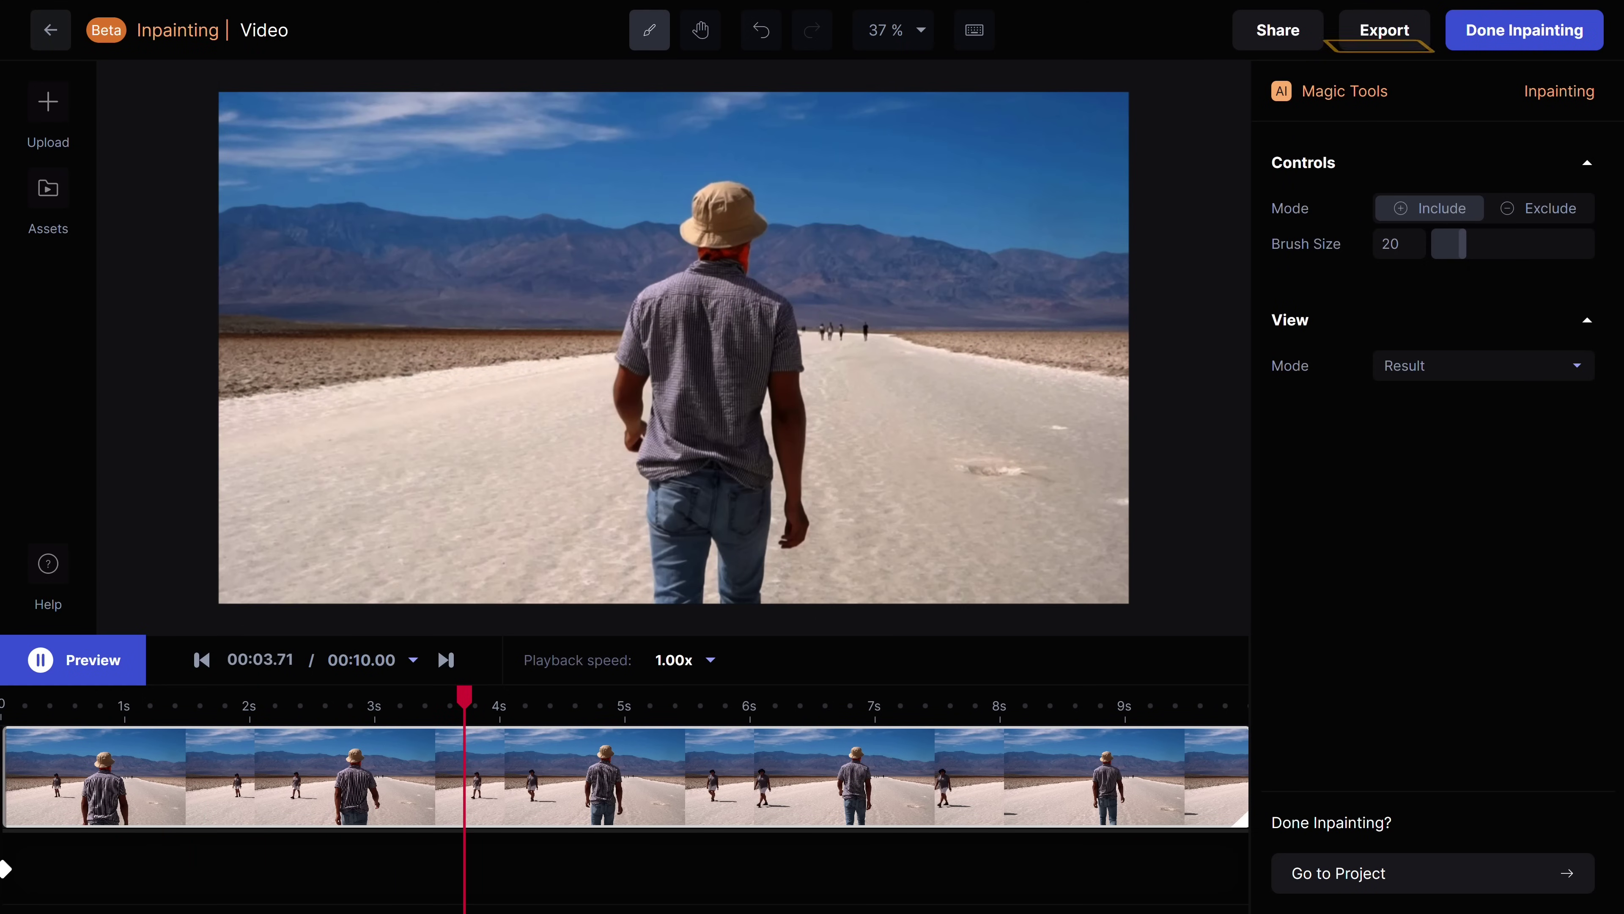
click(1387, 38)
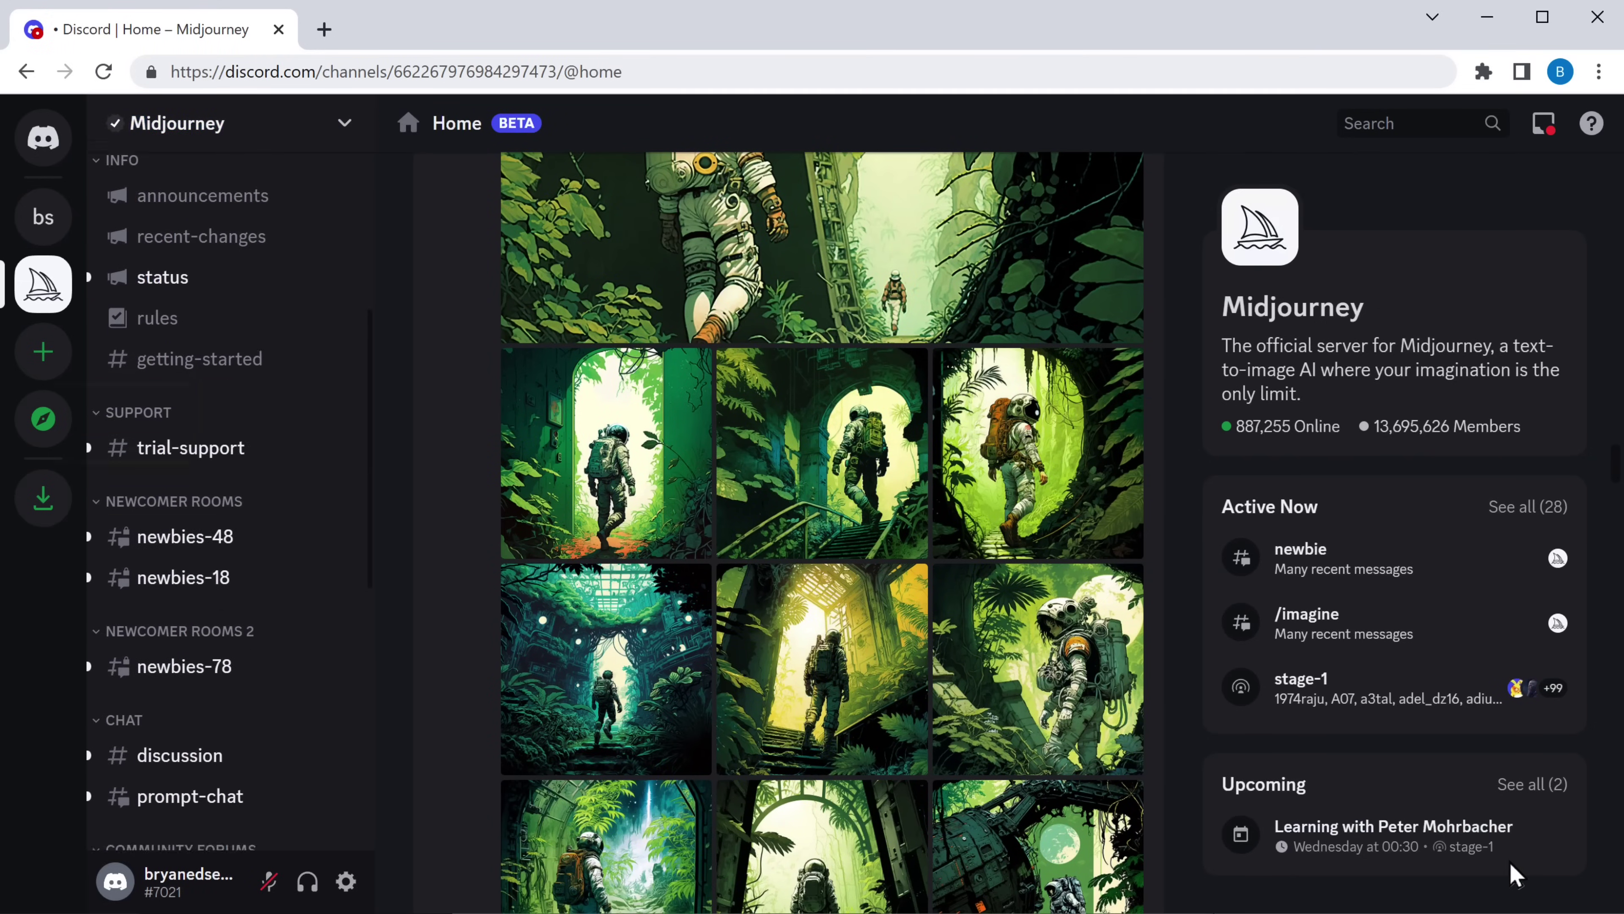
- Go to the newbies-18 channel and start an /imagine command
click(177, 452)
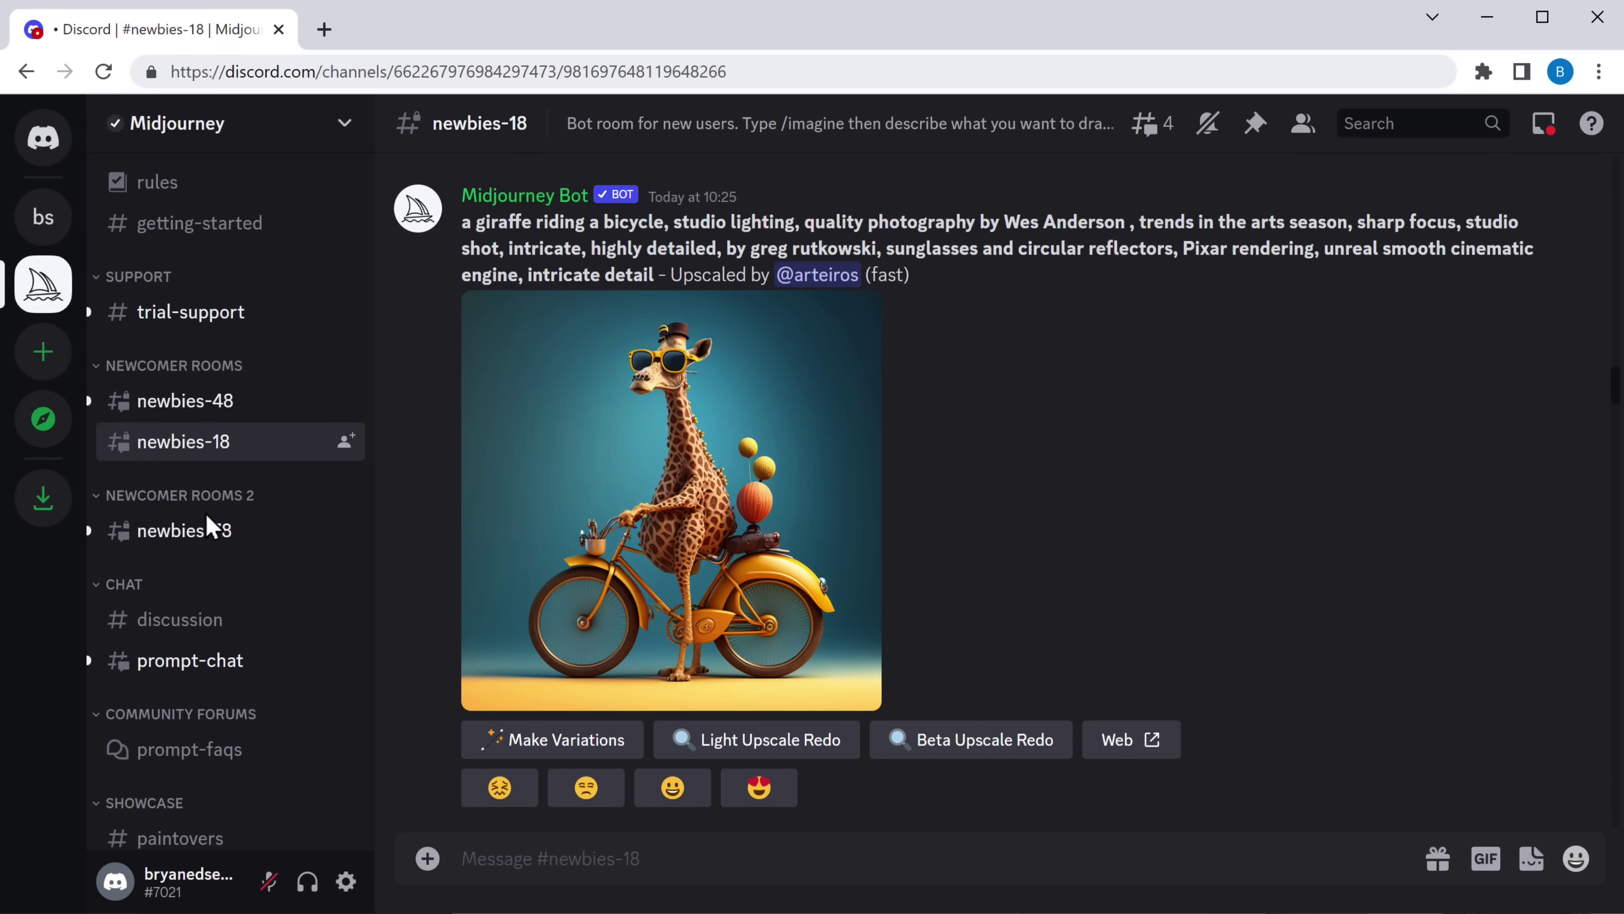
text(/imagine prompt)
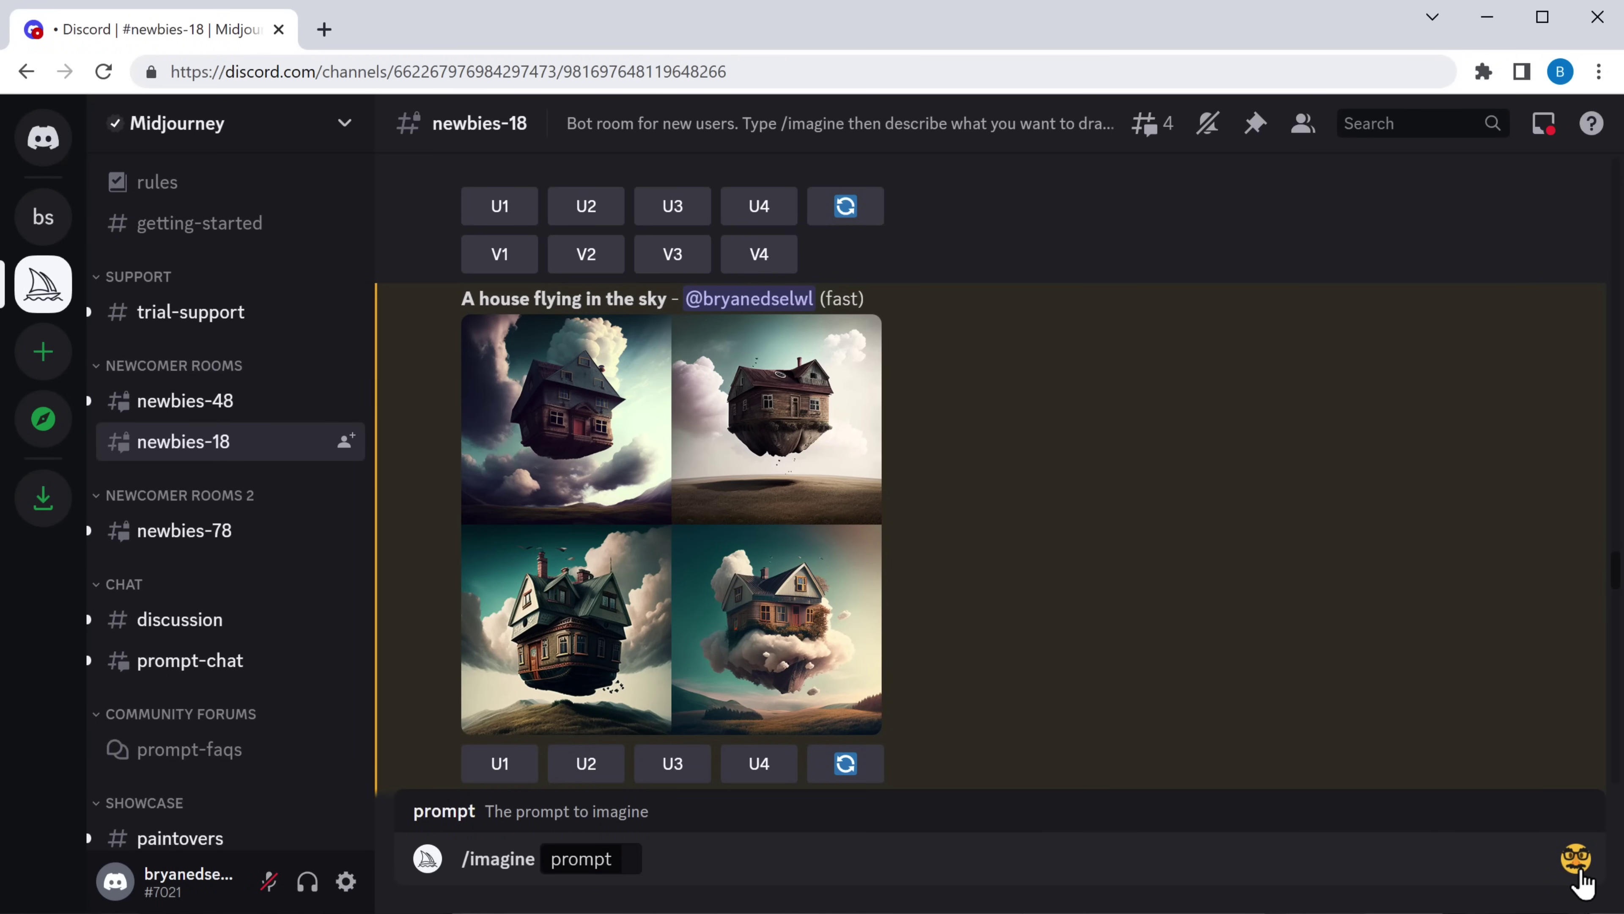
- Generate images from a cat and necktie emoji prompt and save the upscaled cat image
click(1576, 860)
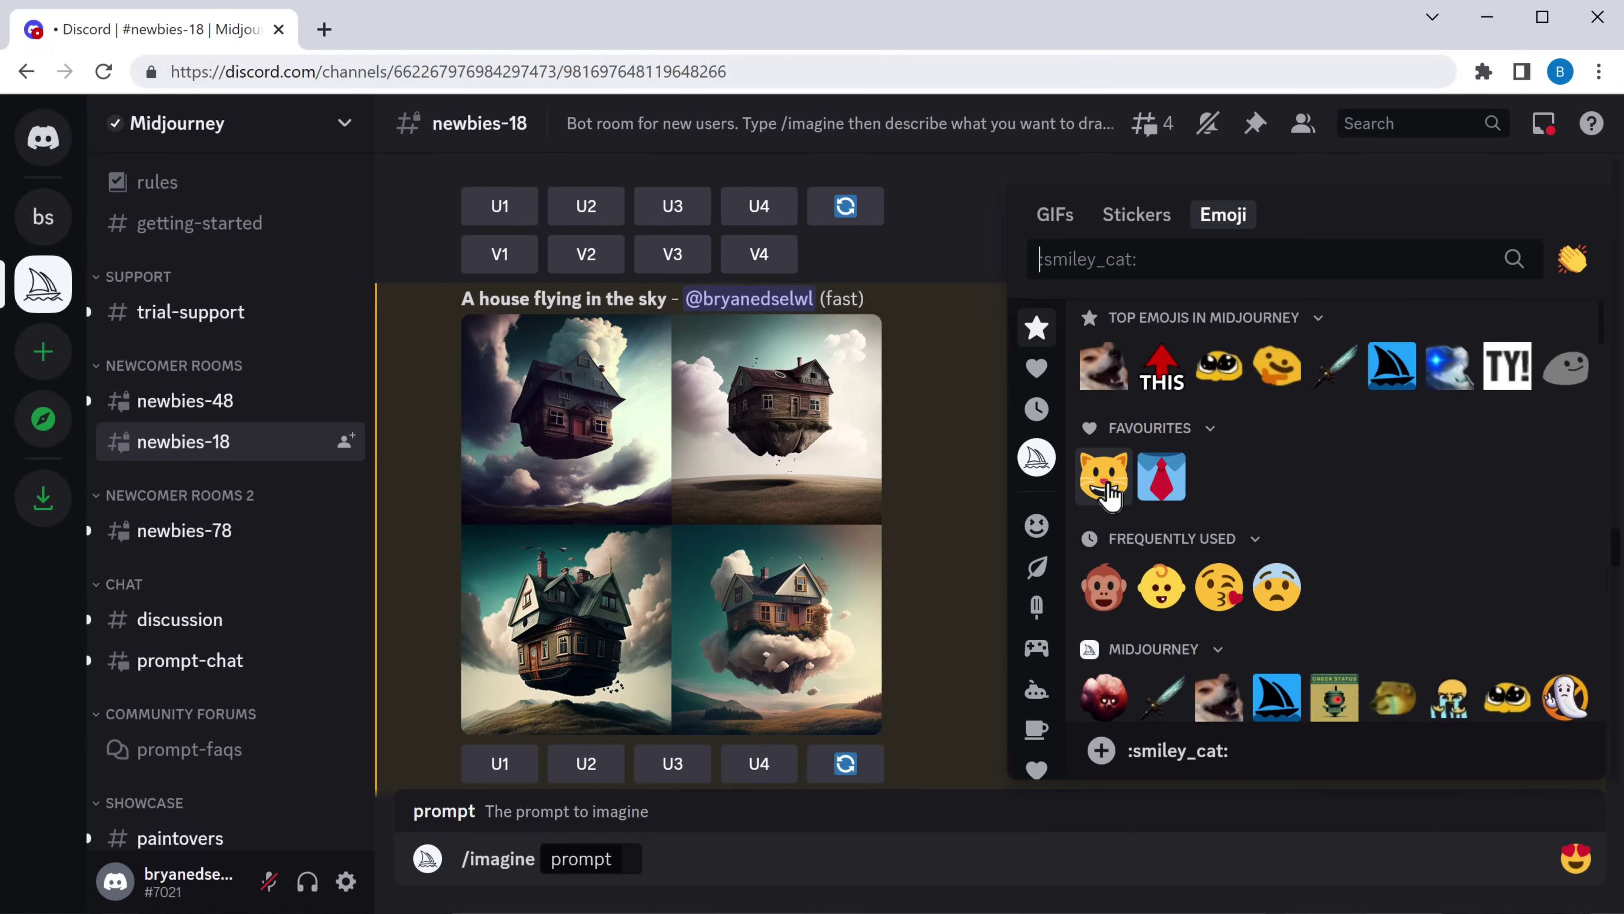
click(1148, 492)
key(Return)
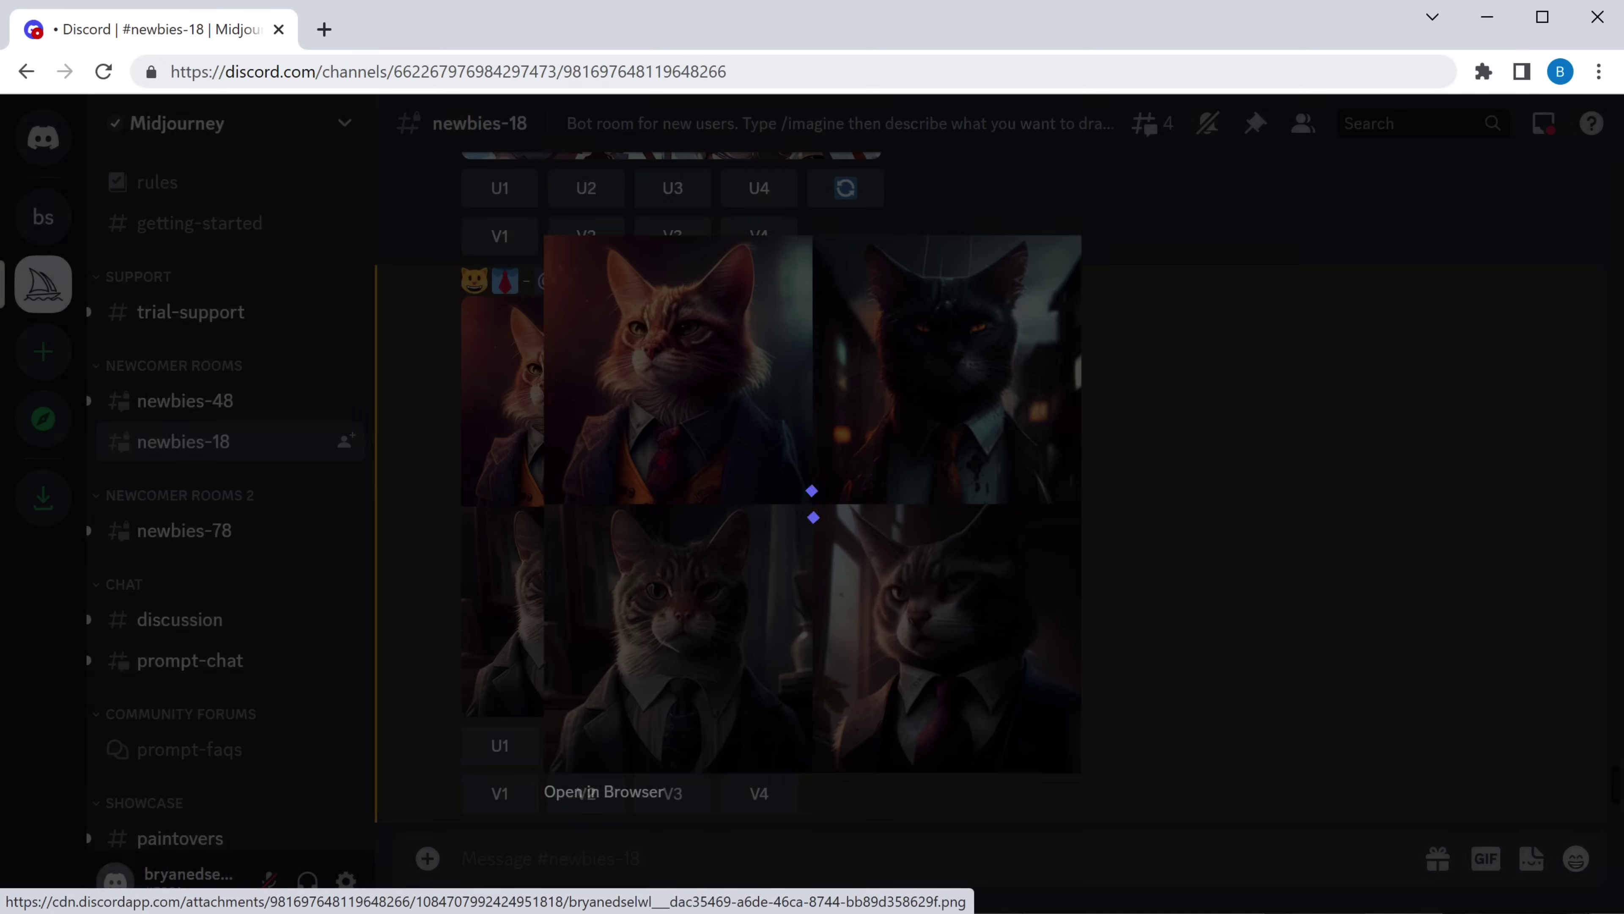
right_click(1026, 403)
click(1081, 446)
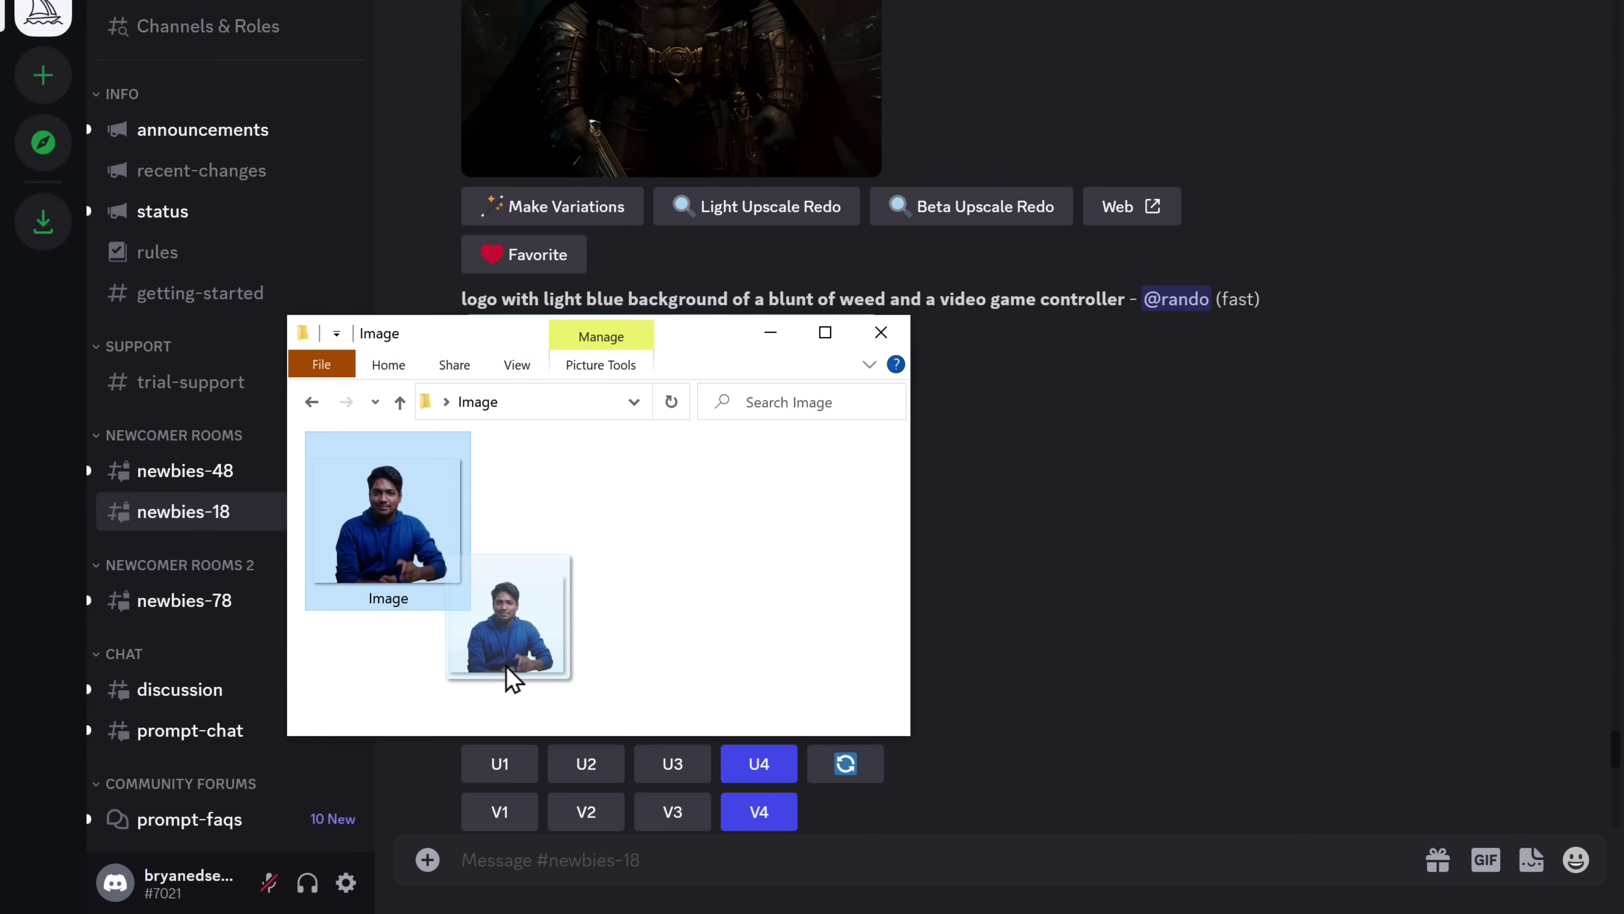
- Upload a photo to the channel and send an /imagine prompt using its pasted link
drag(507, 671, 688, 871)
key(Return)
text(/imagine)
click(667, 776)
key(ctrl+v)
text(as)
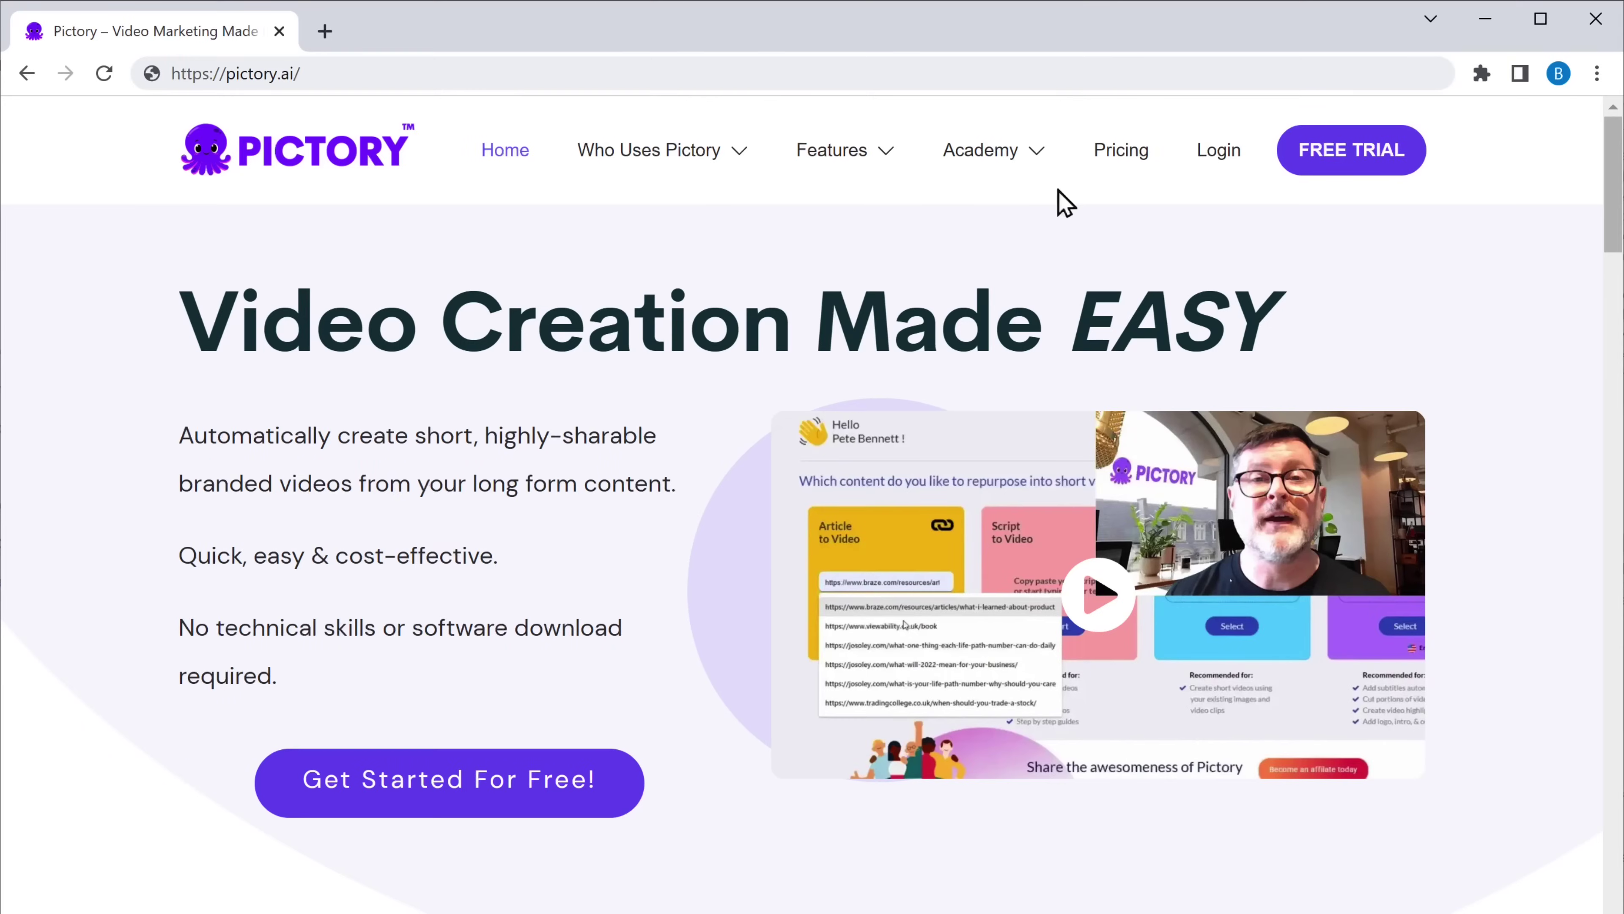
- Launch the Pictory app dashboard via Get Started For Free! on the homepage
click(451, 793)
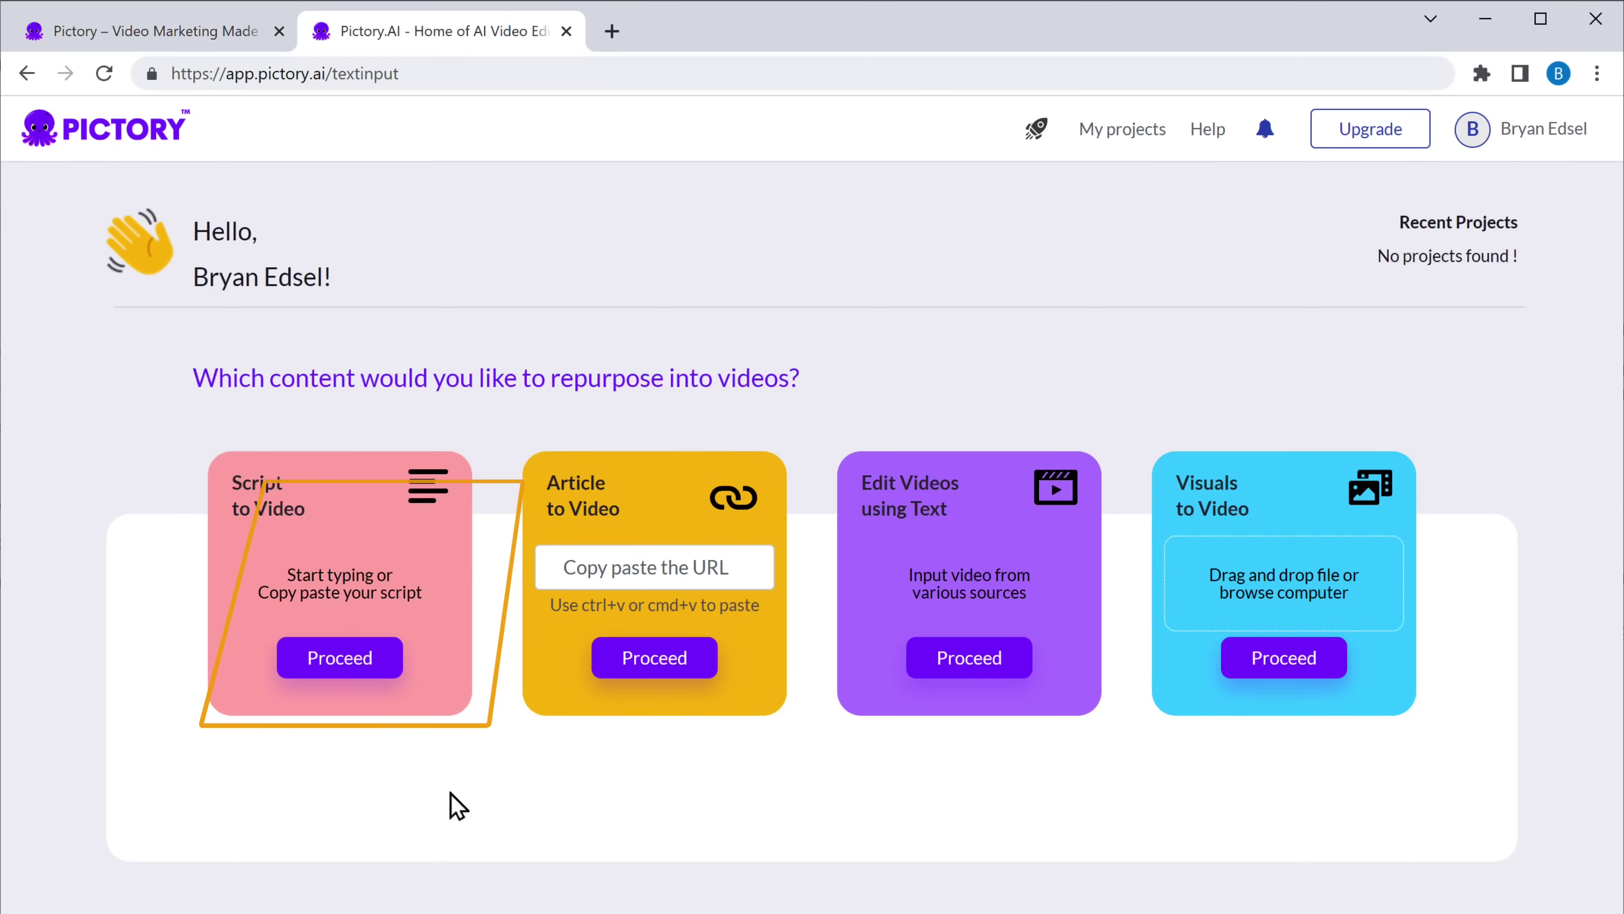
- Create a Script to Video project titled '5 tips to stay healthy and fit' from the pasted script
click(334, 669)
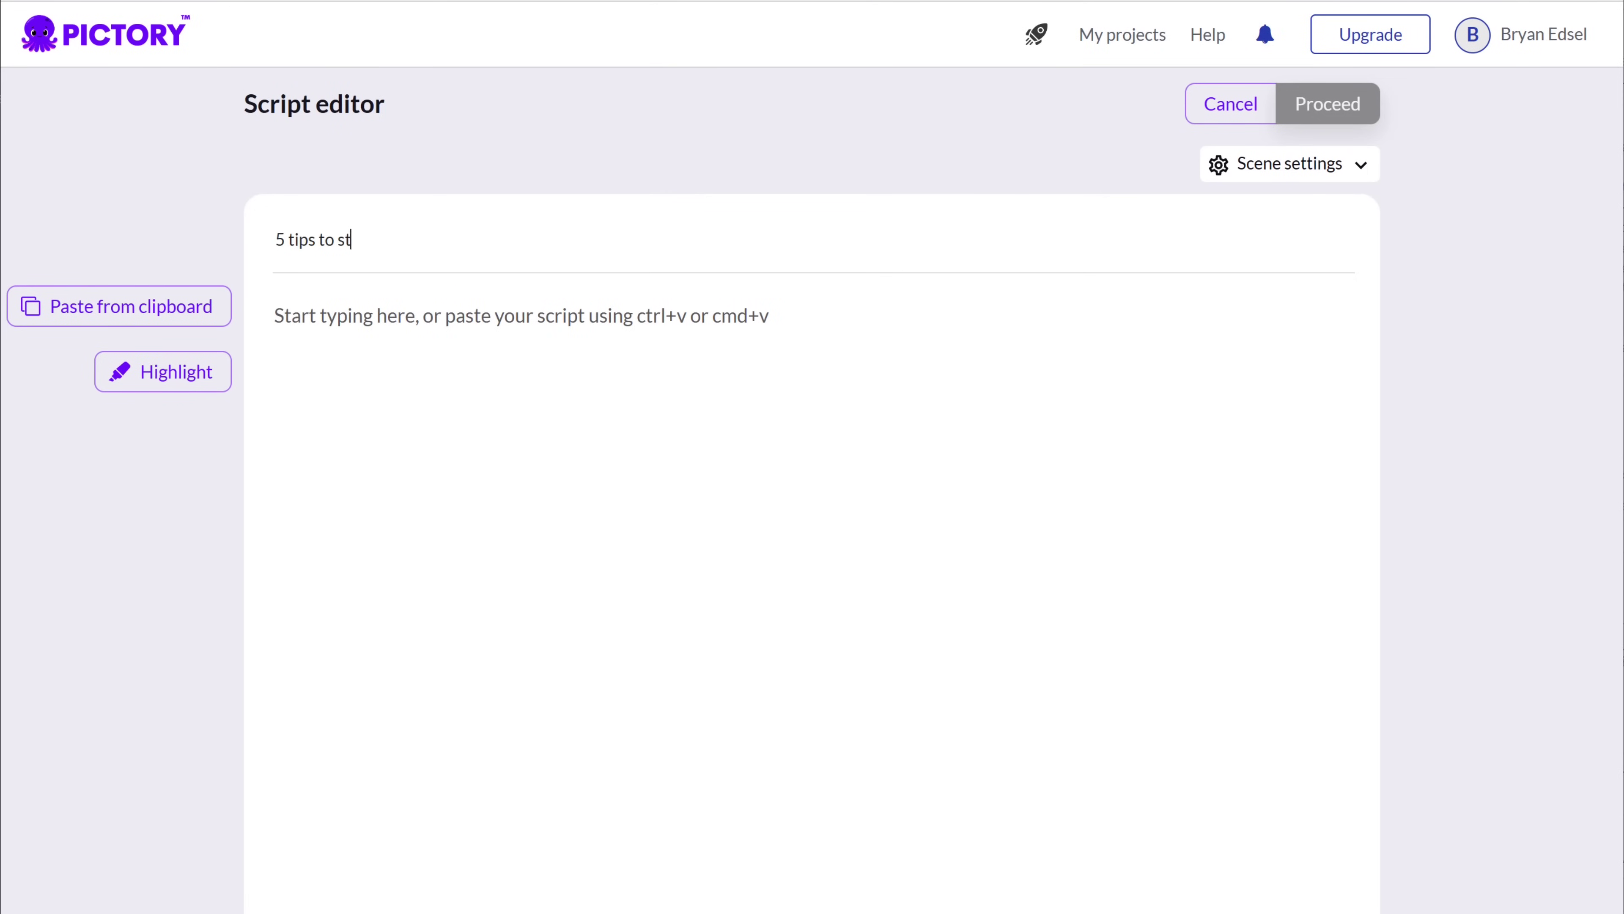
text(healthy and fit)
text(Hello everyone, Here are 5 tips to stay healthy and fit: 1. Exercise daily. 2. Find an activity you enjoy. 3. Eat a balanced diet. 4. Stay hydrated. 5. Get enough rest. Thanks for watching!)
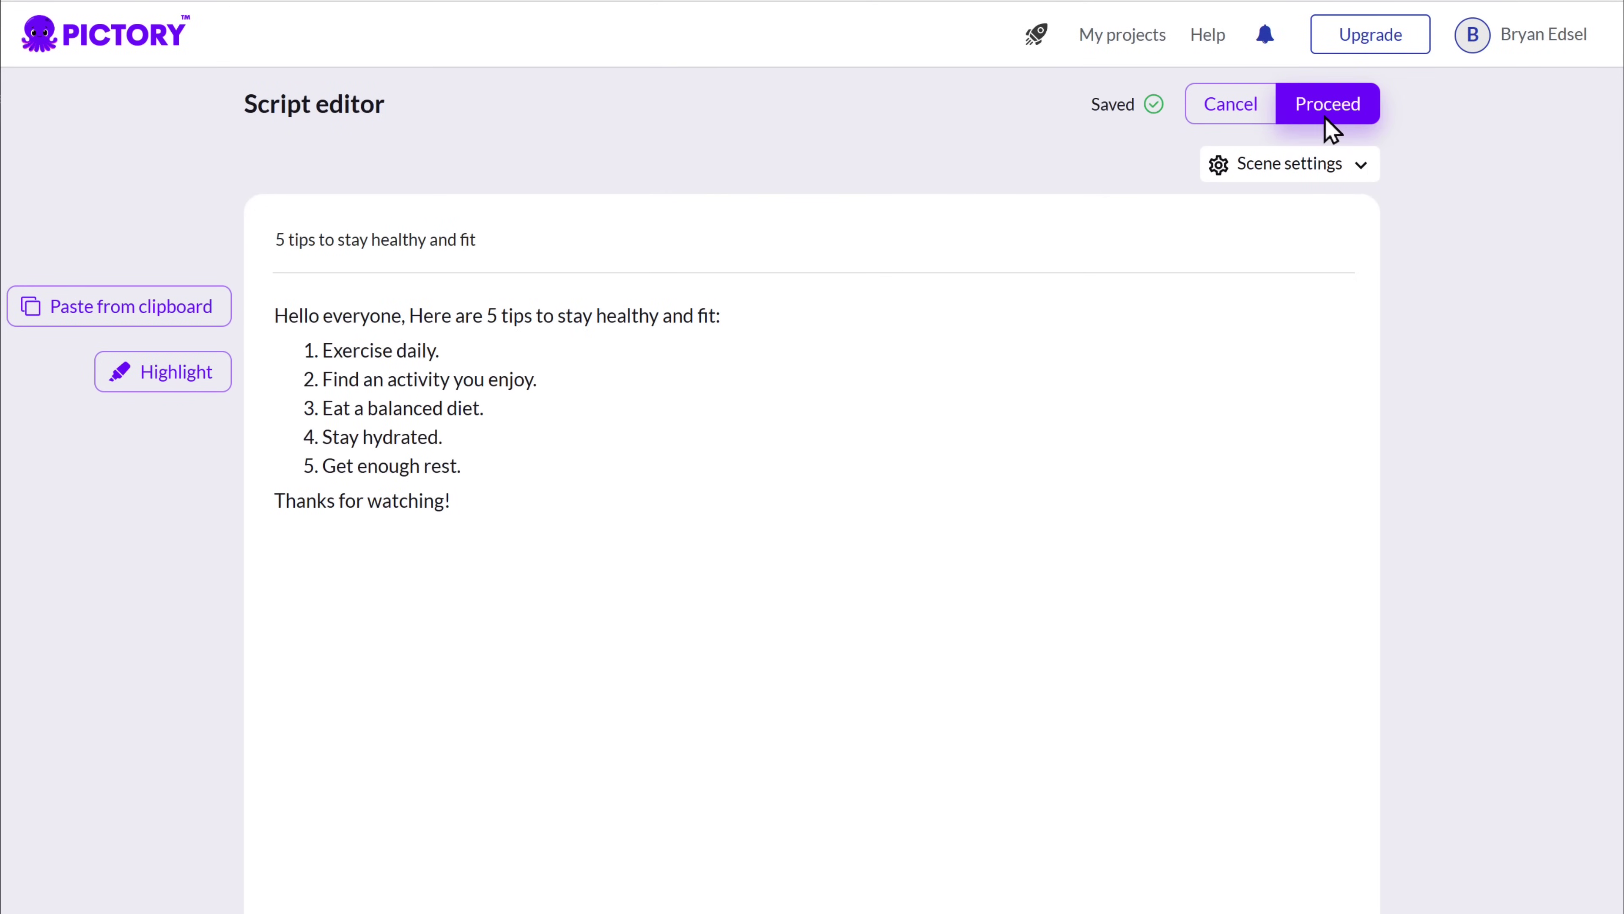
click(1326, 117)
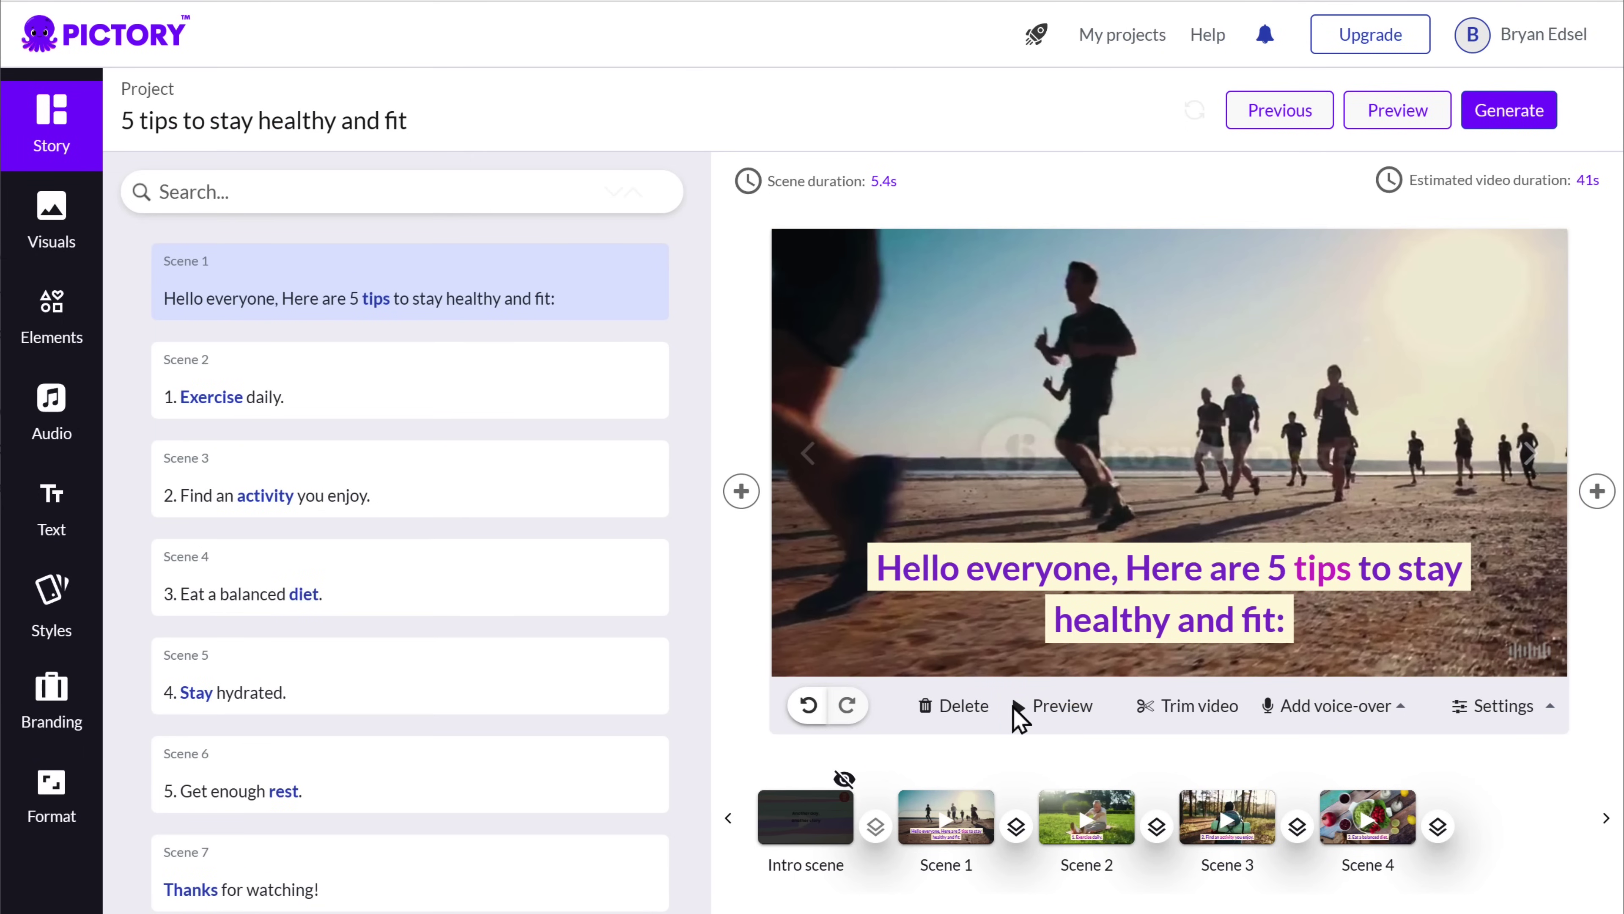
- Preview the first scene, then browse the stock visuals and My uploads visuals
click(1019, 710)
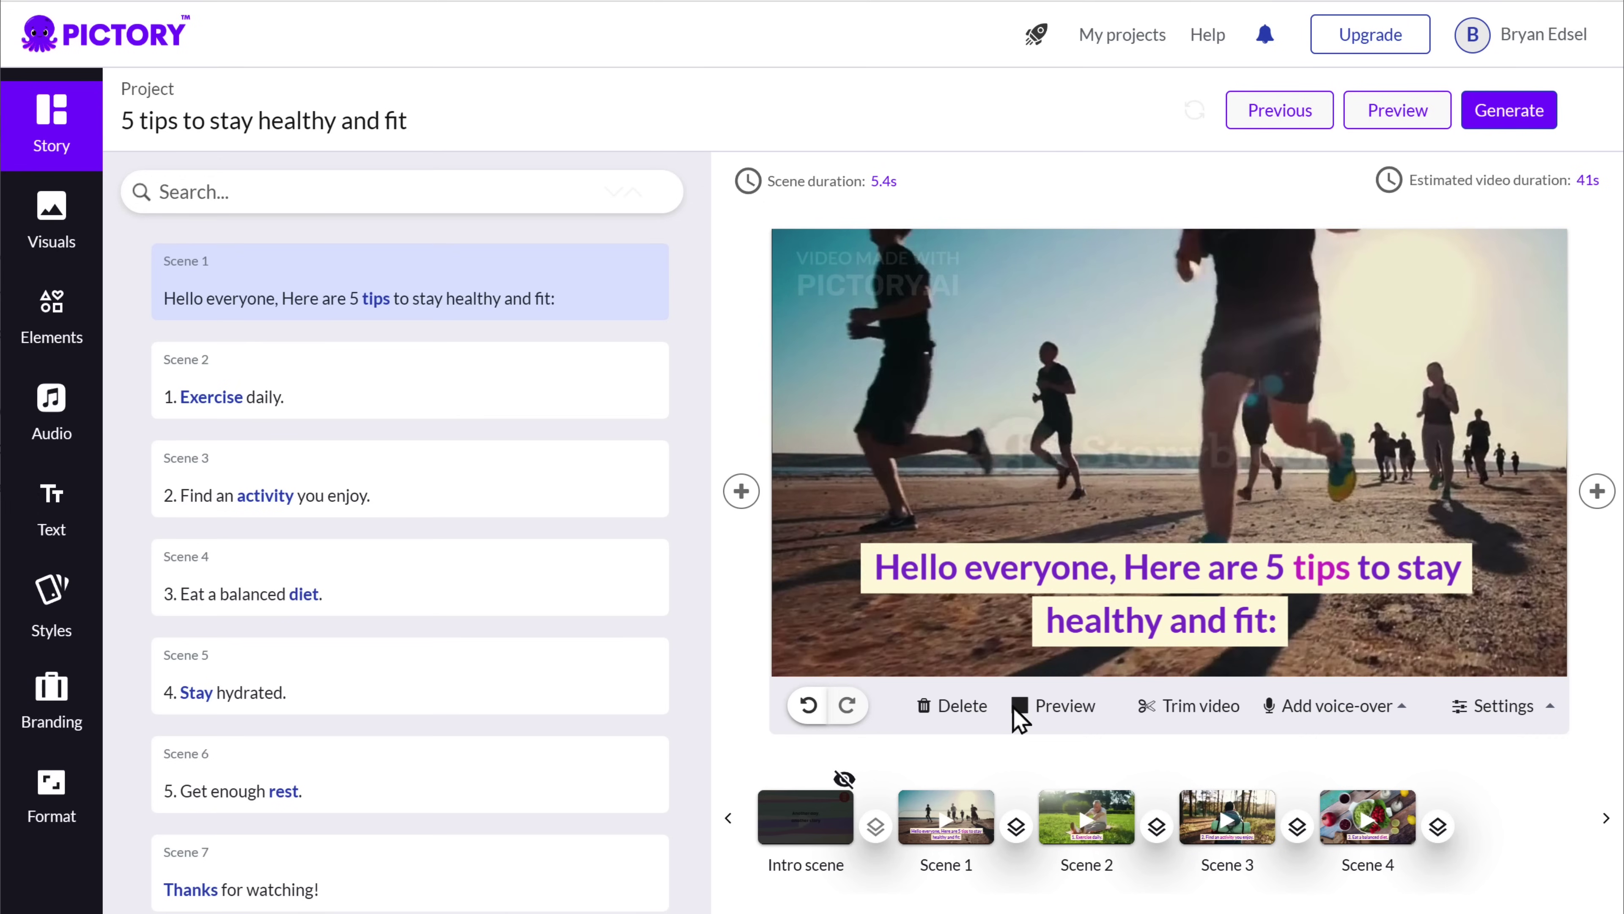
click(1015, 708)
click(52, 231)
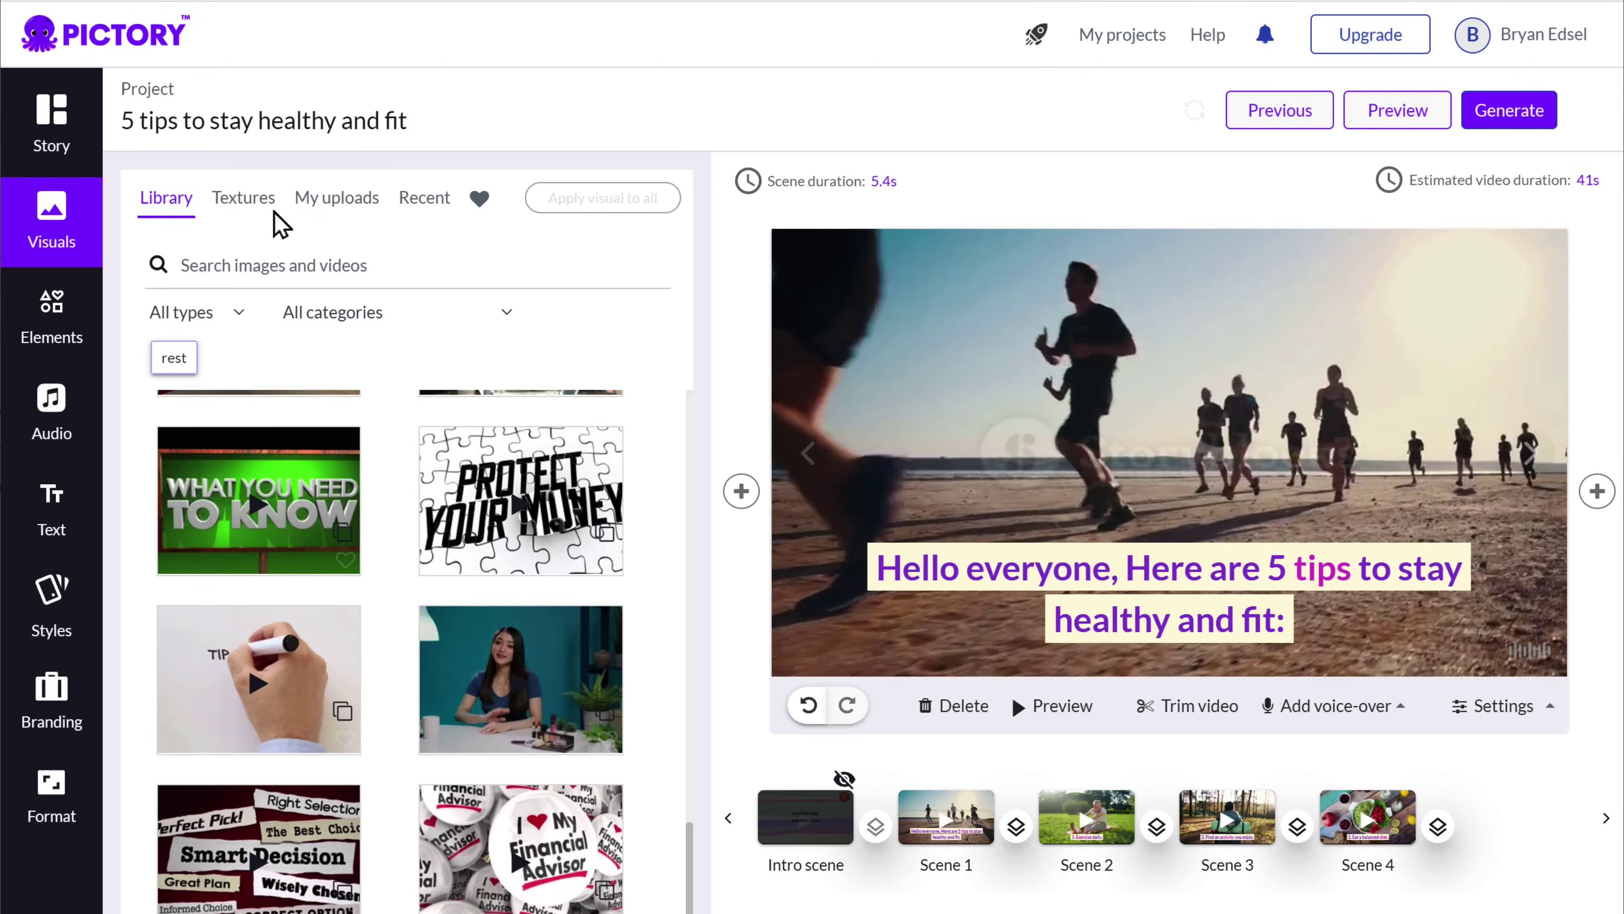
click(339, 200)
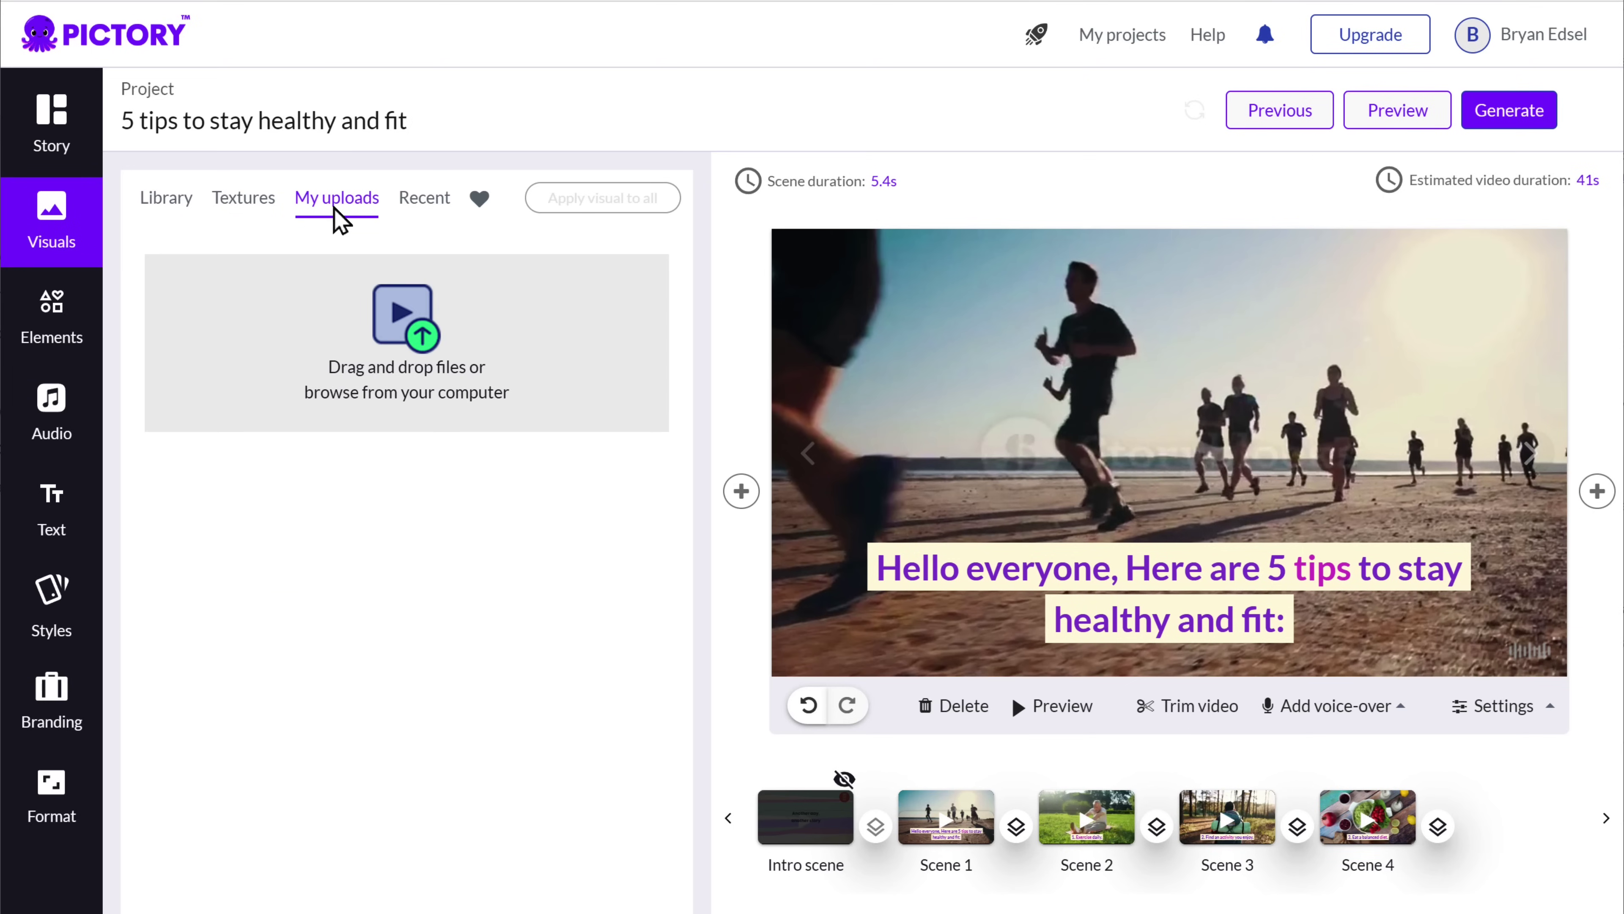
- Browse the background music, voice-over voices, and the area for uploading your own audio
click(53, 422)
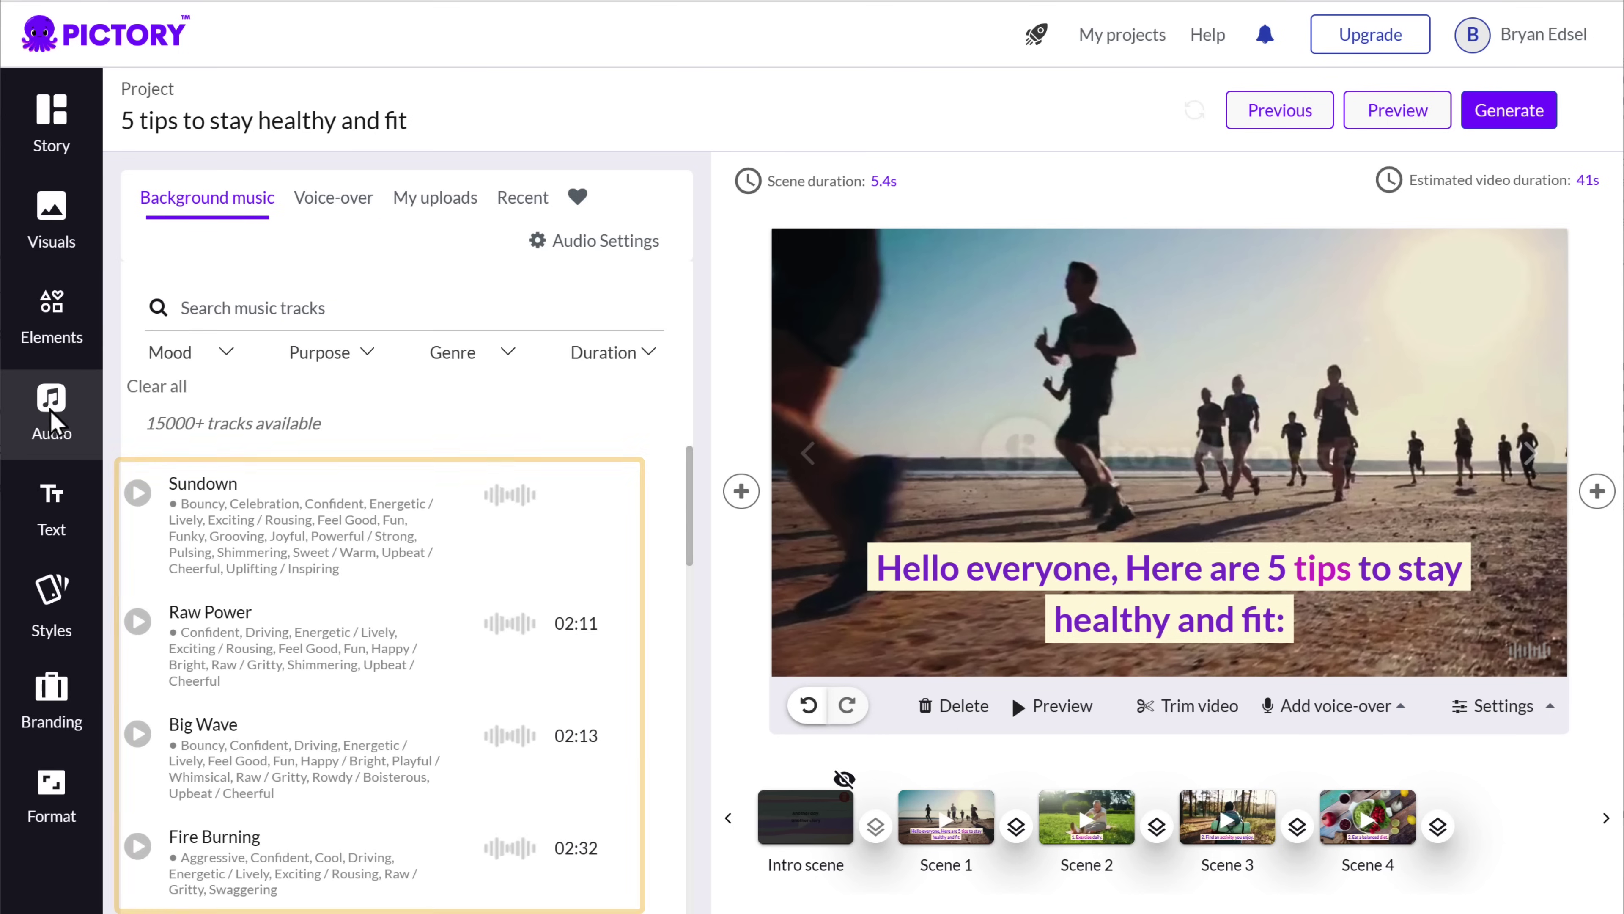
click(339, 210)
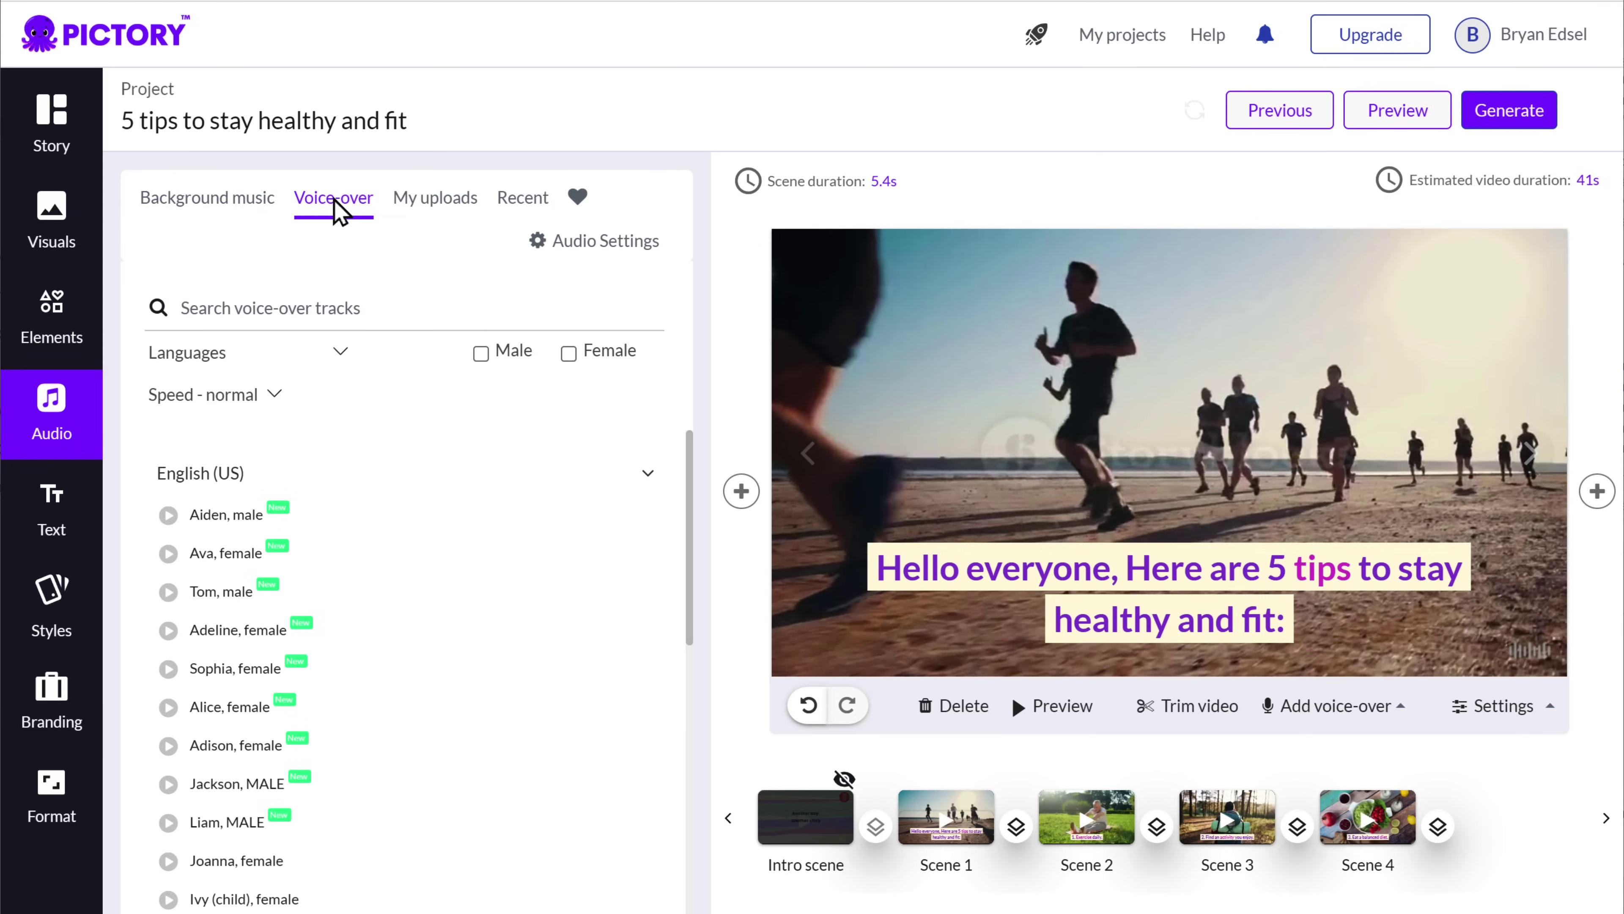
click(434, 217)
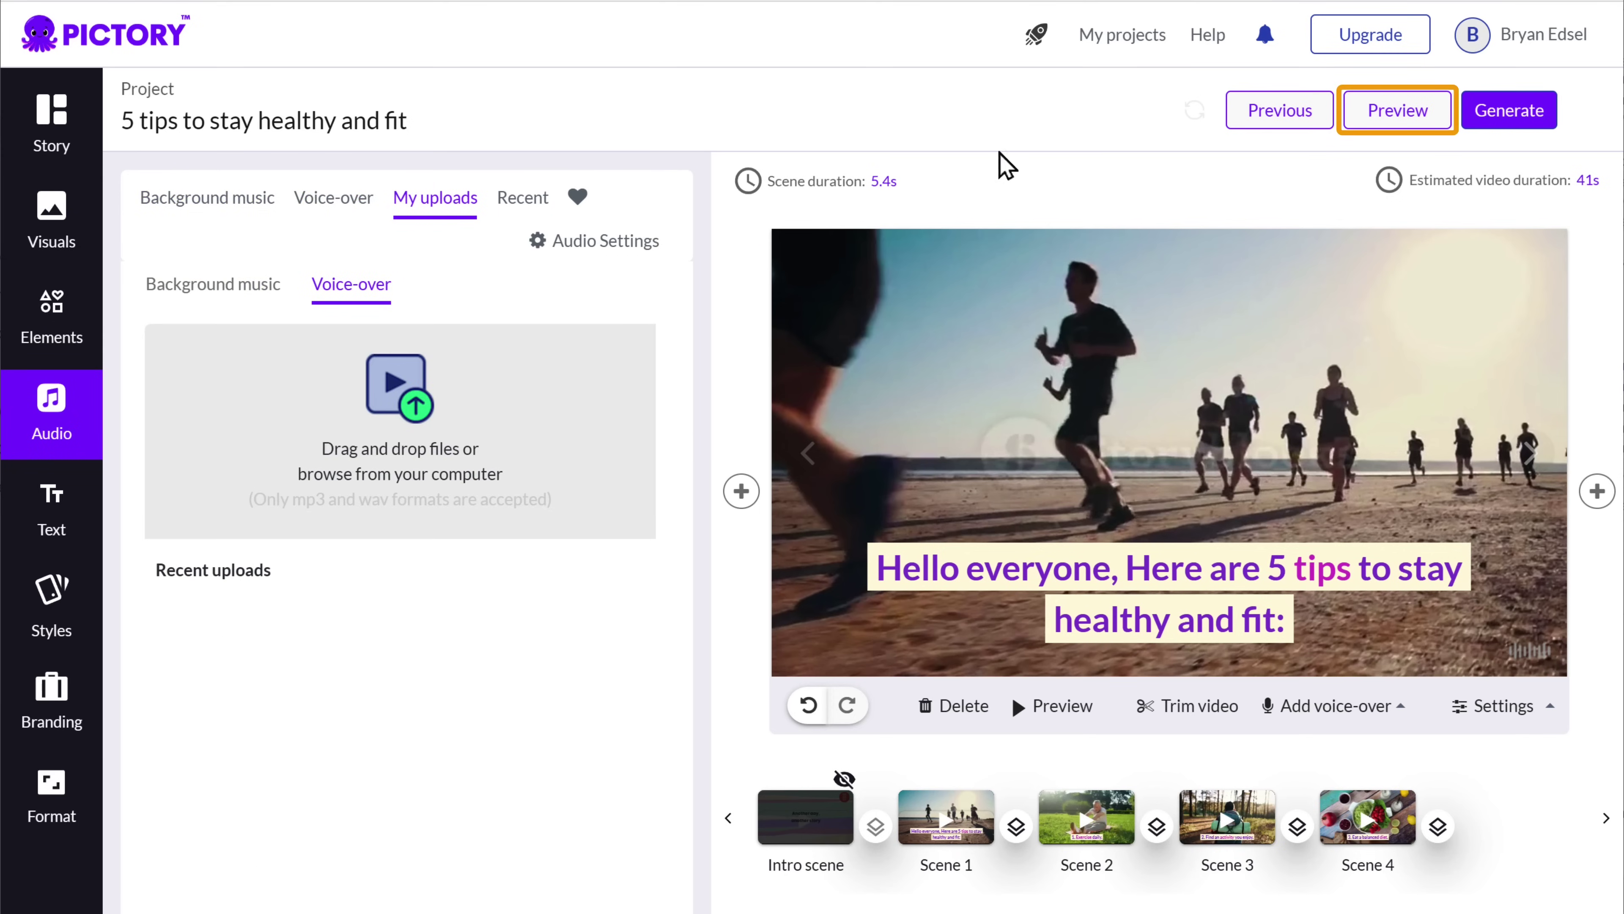
- Preview the healthy-and-fit tips video, then generate it and download the 5tipstostayhealth….mp4 file
click(1392, 121)
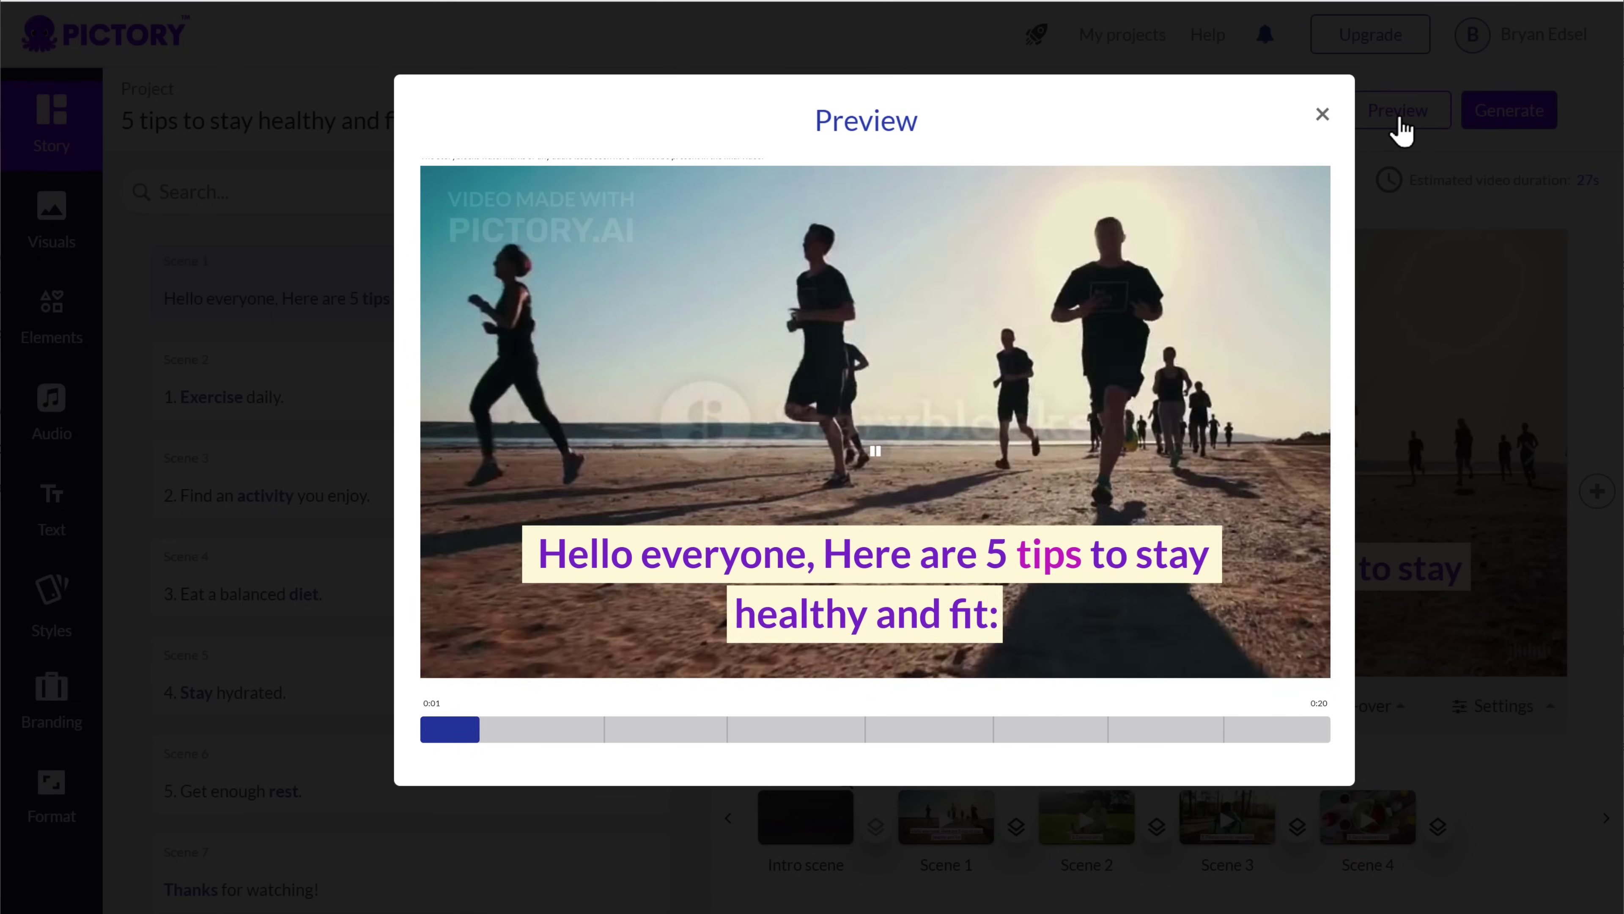
click(1323, 115)
click(1503, 116)
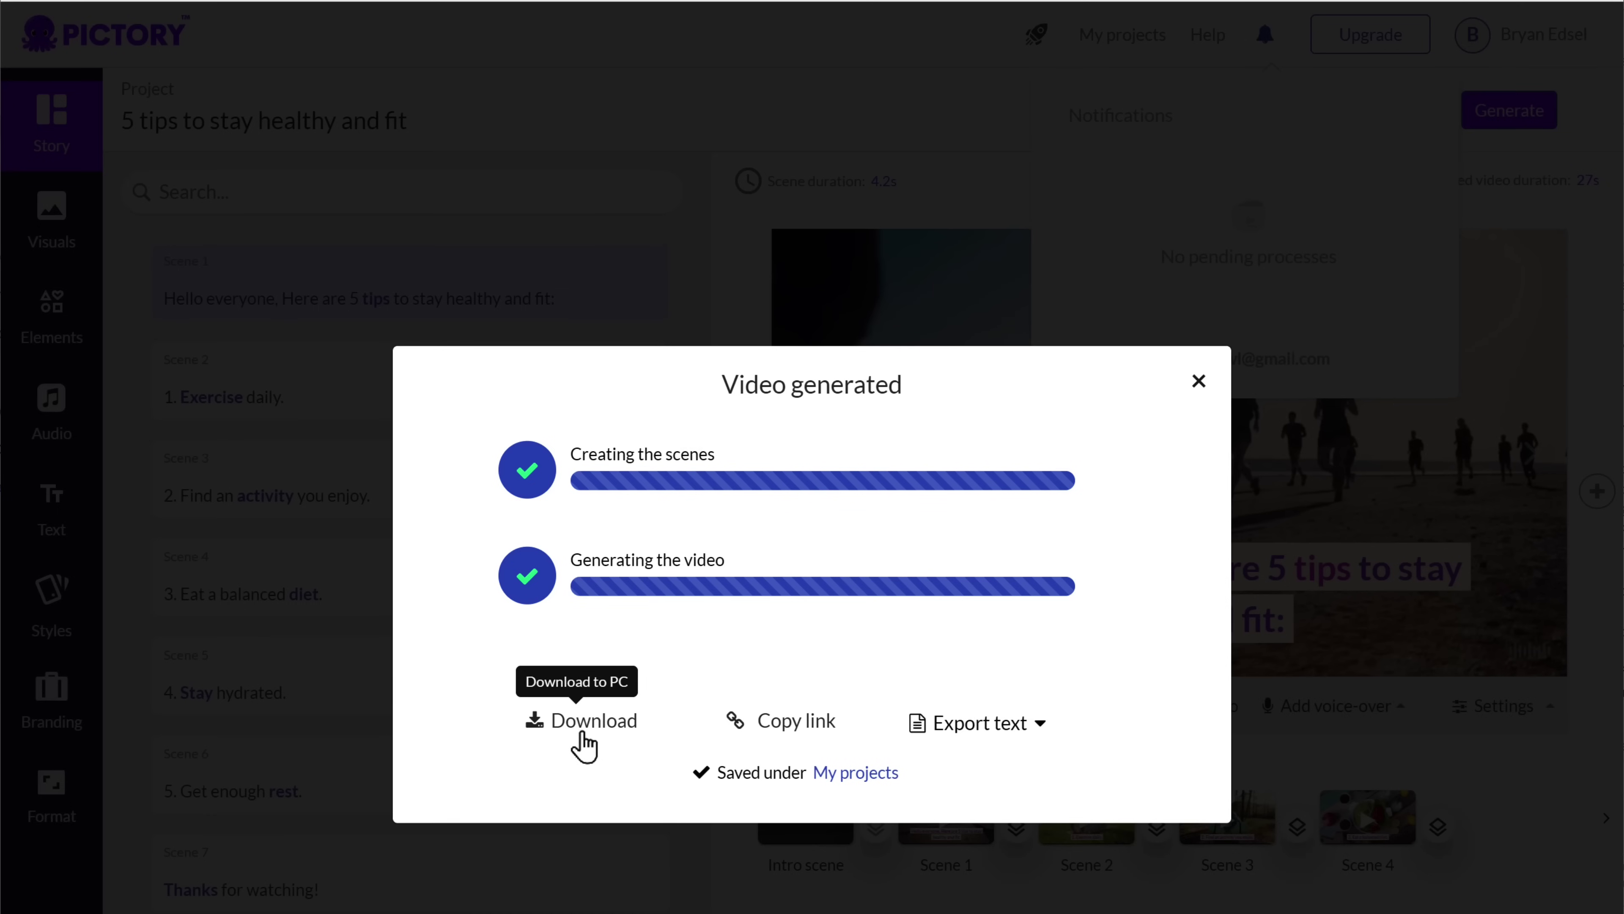
click(584, 742)
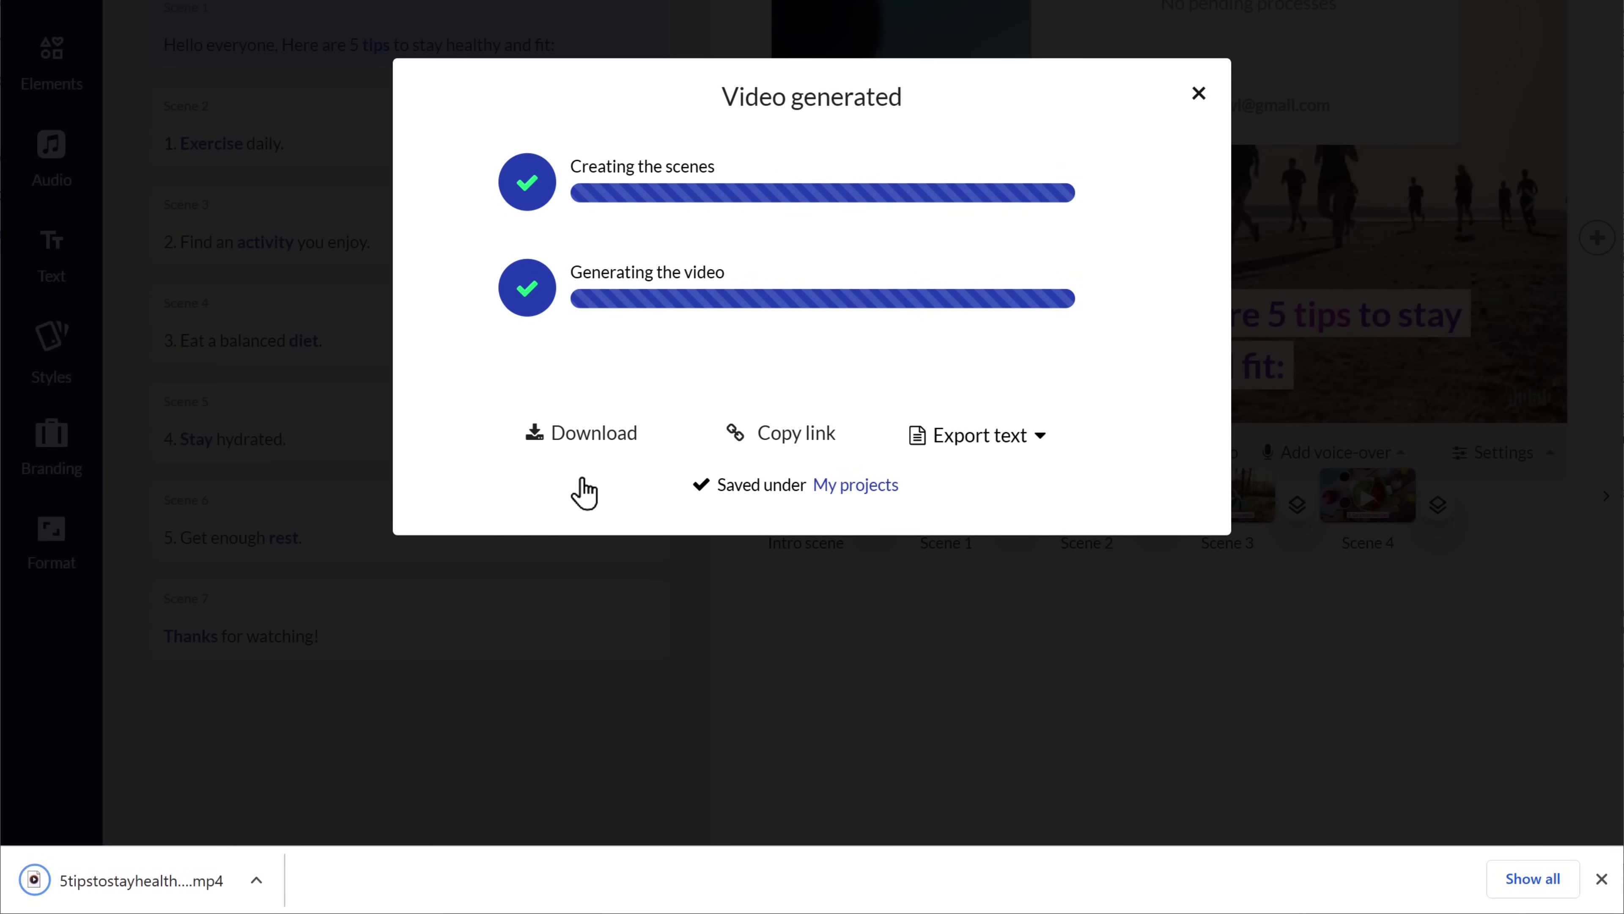